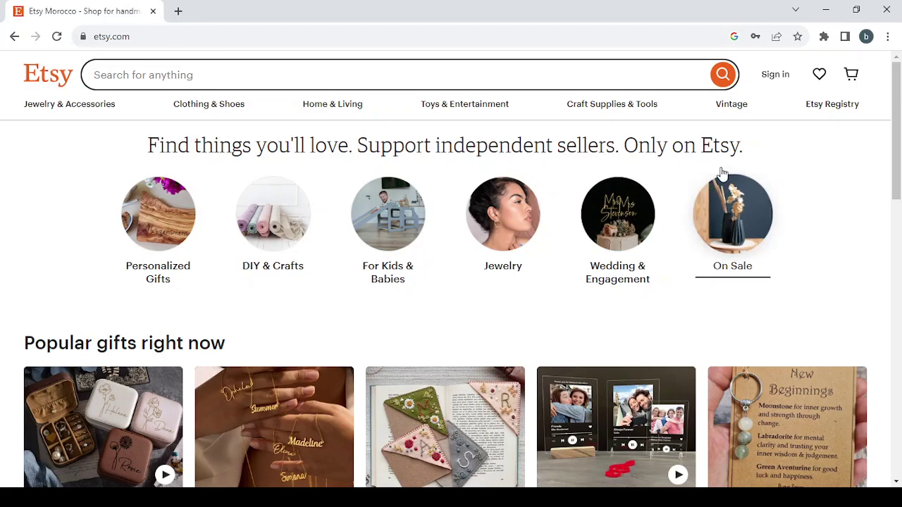
Step: Sign in with the saved account credentials and open the shop setup
left_click(772, 77)
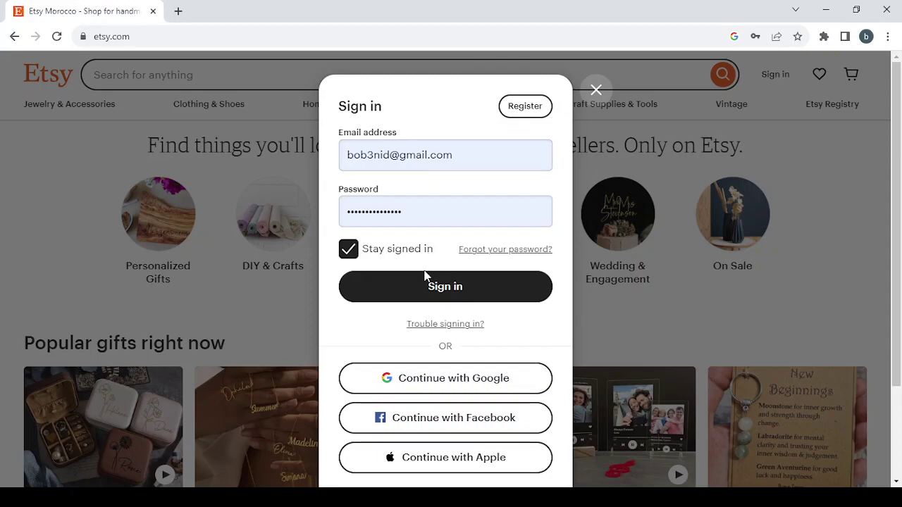
left_click(423, 295)
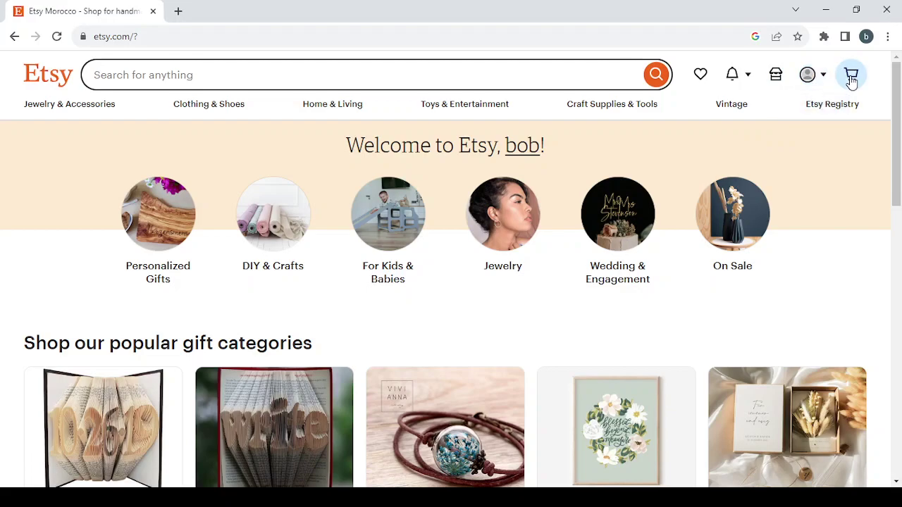
left_click(775, 78)
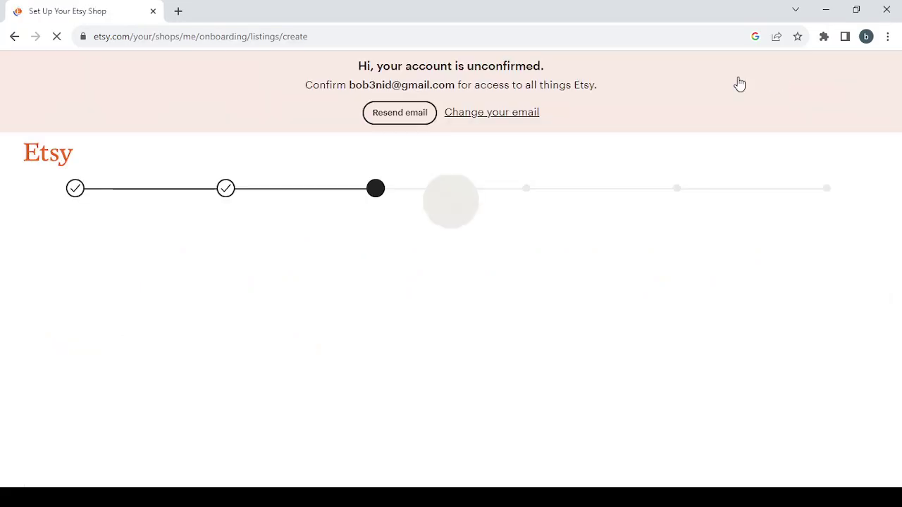
Step: In the shop preferences, set the shop currency to United States Dollar and save
left_click(74, 199)
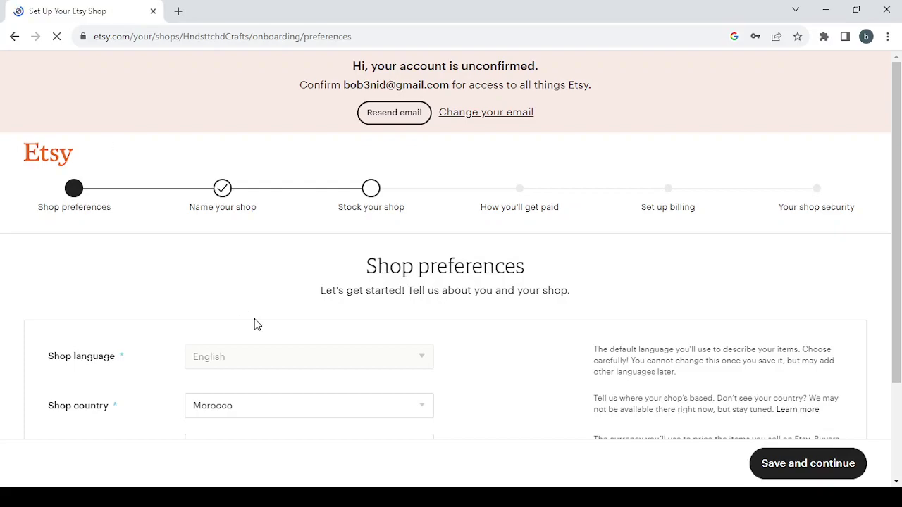
scroll(255, 320, "down", 1)
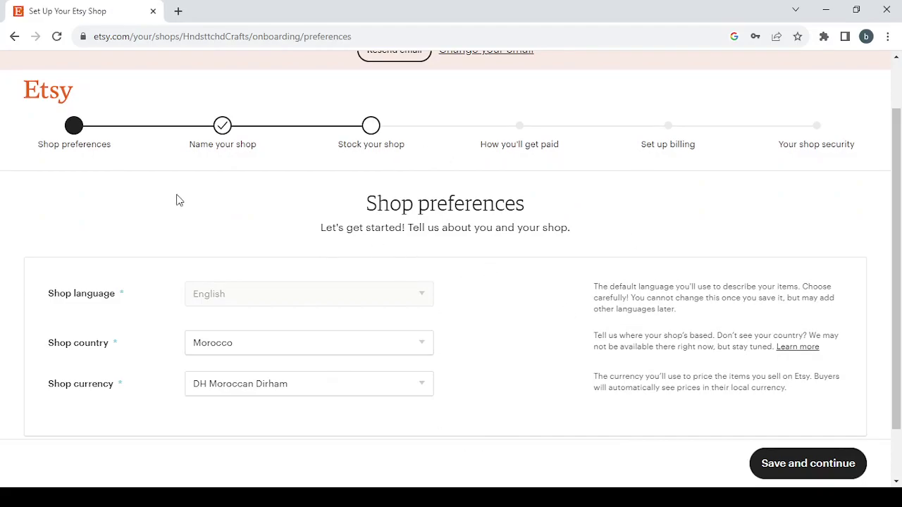
mouse_move(240, 302)
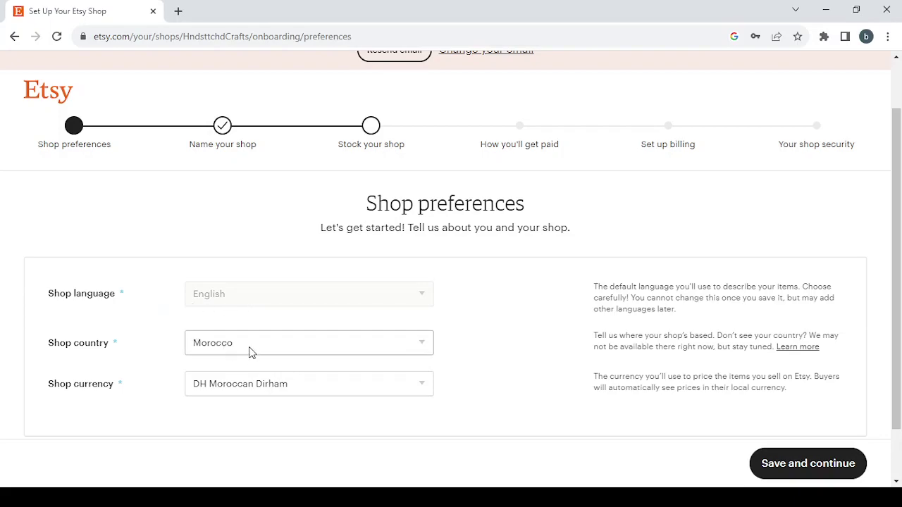
left_click(241, 394)
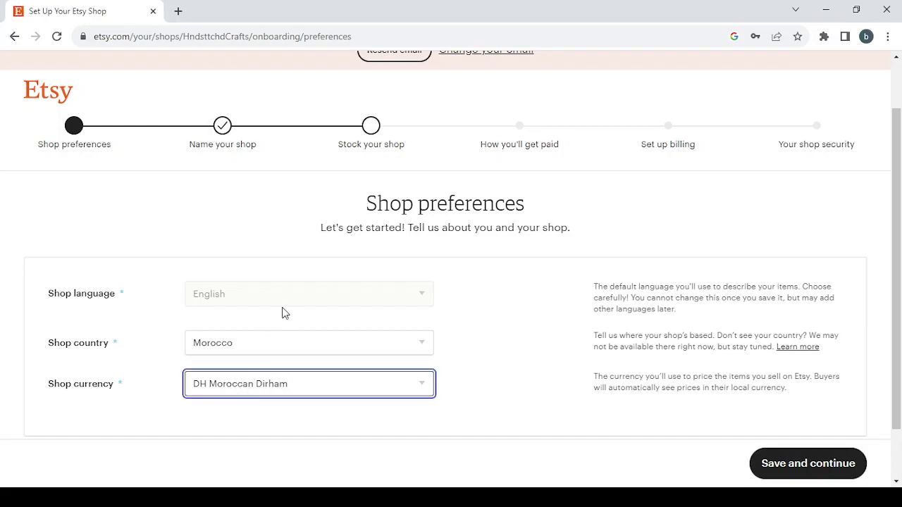
left_click(336, 149)
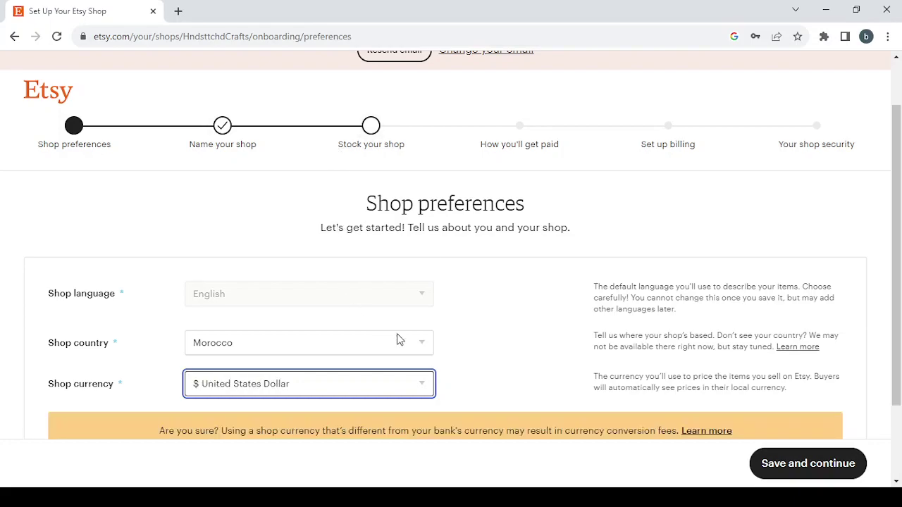
left_click(818, 480)
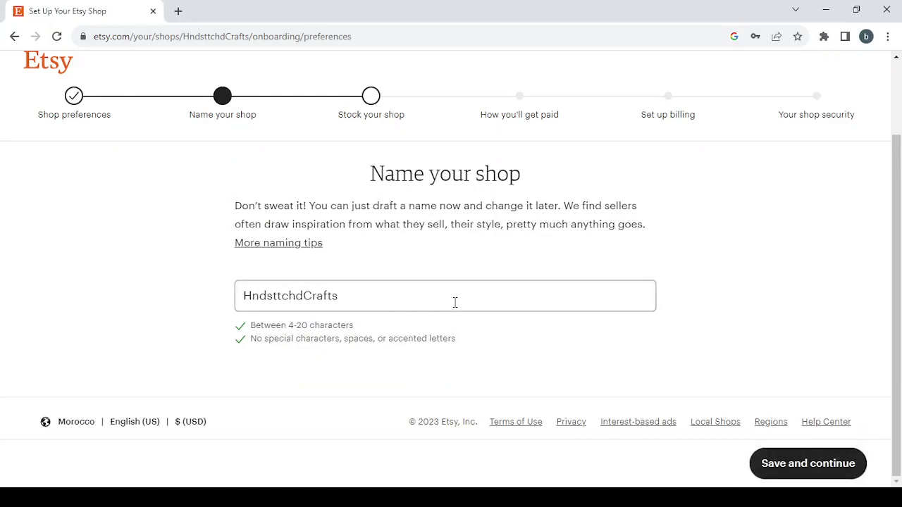
Step: Replace the existing shop name with "Customizedphonecases", written without spaces
left_click_drag(354, 292, 190, 282)
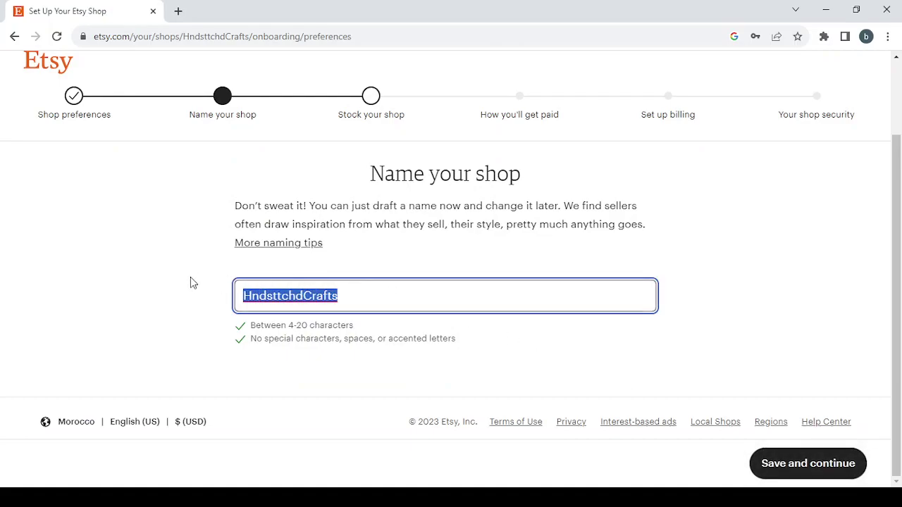
key("BackSpace")
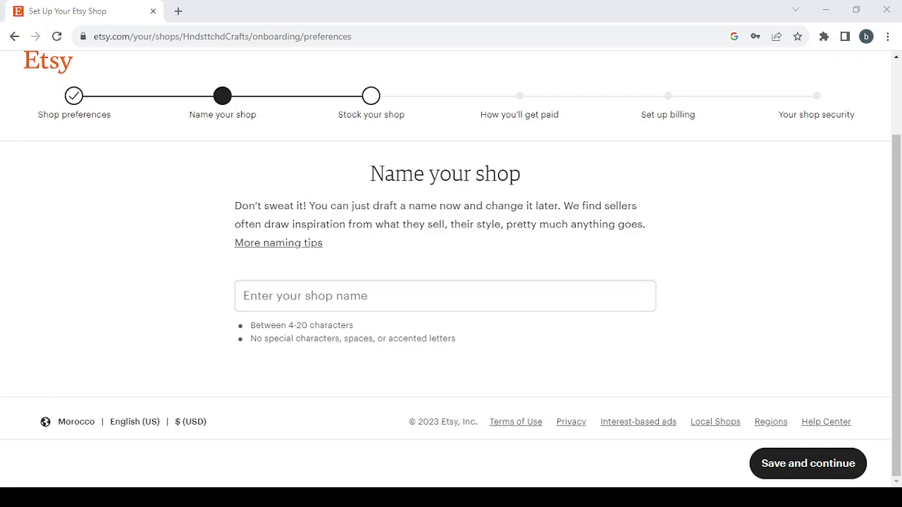
type("Customized phone cases")
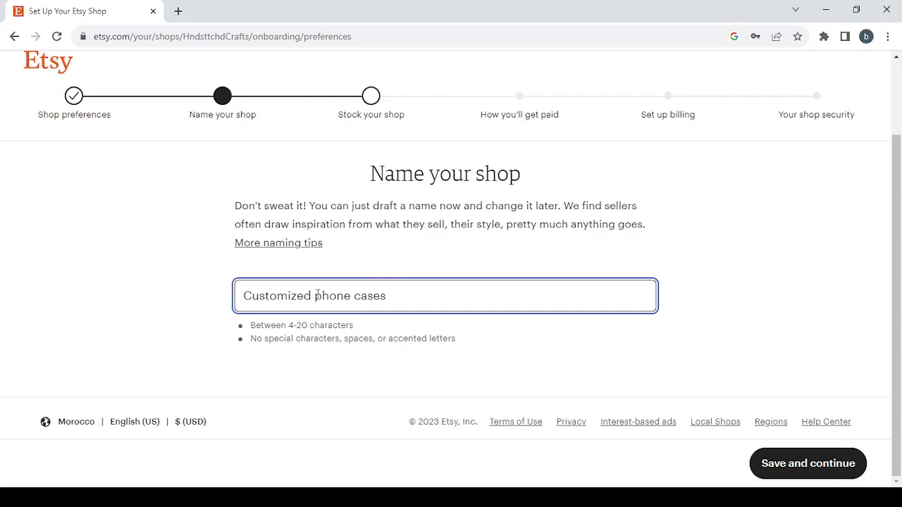
key("BackSpace")
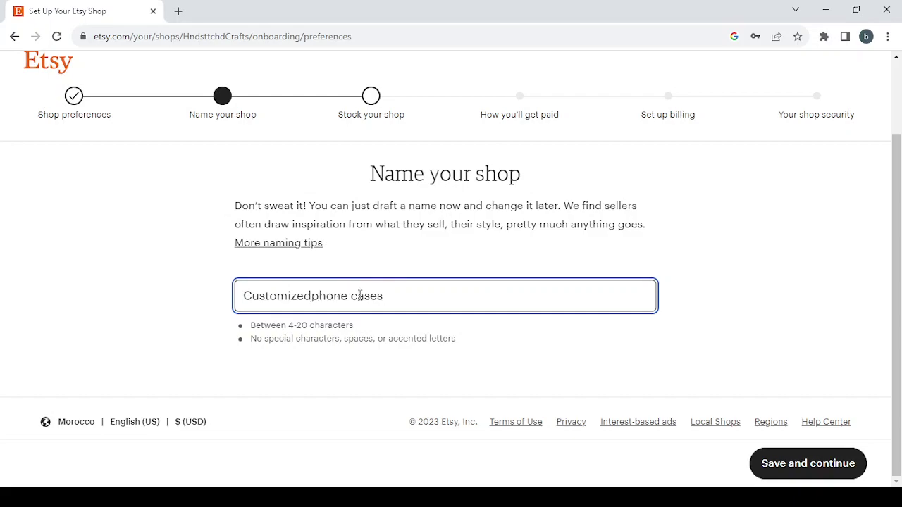
left_click(351, 296)
key("BackSpace")
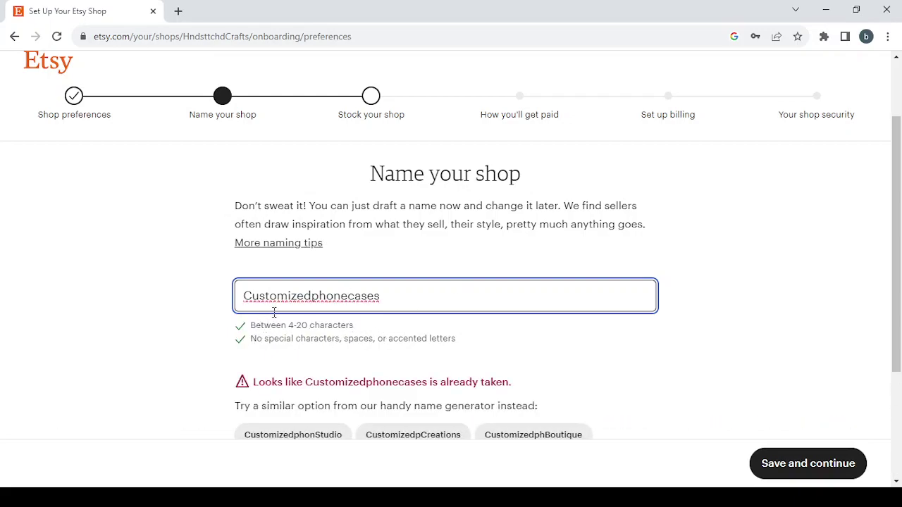
Step: Choose the suggested shop name "CstmzdphncssStore" and save it
scroll(692, 363, "down", 1)
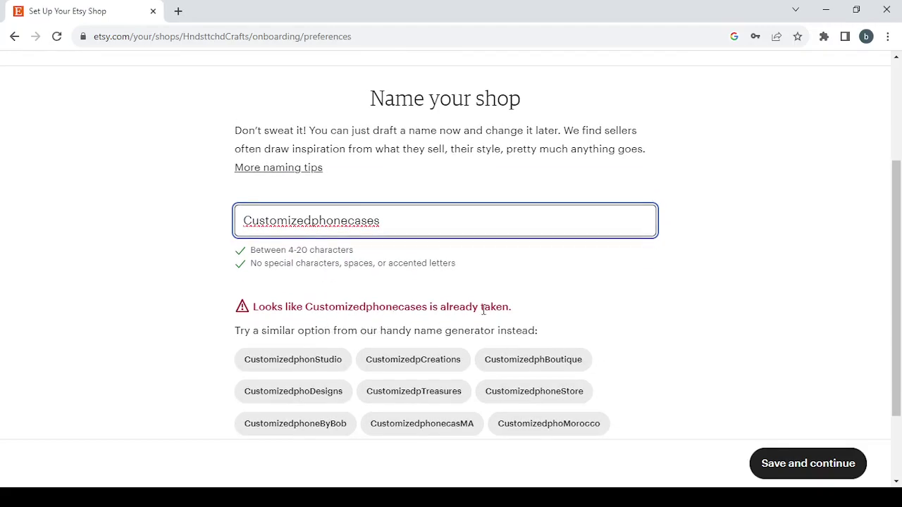
scroll(669, 337, "down", 2)
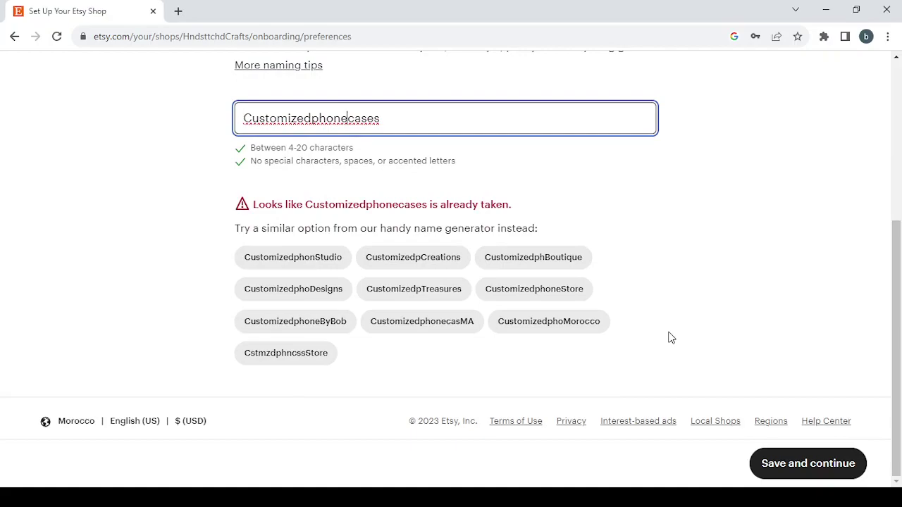
scroll(669, 337, "up", 1)
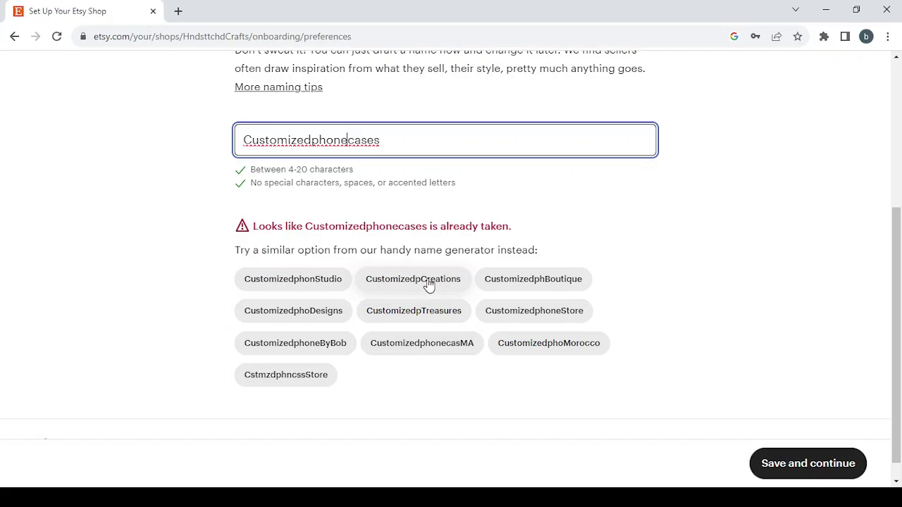
left_click(286, 381)
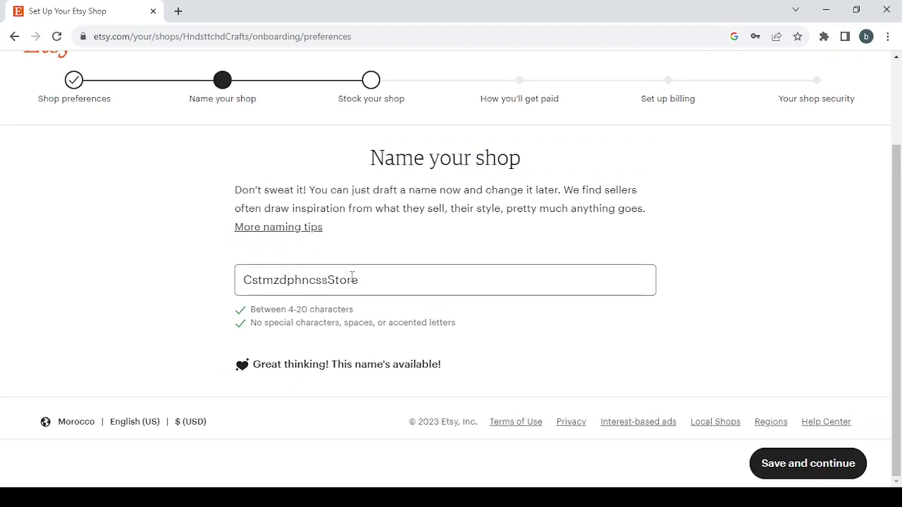
left_click(808, 474)
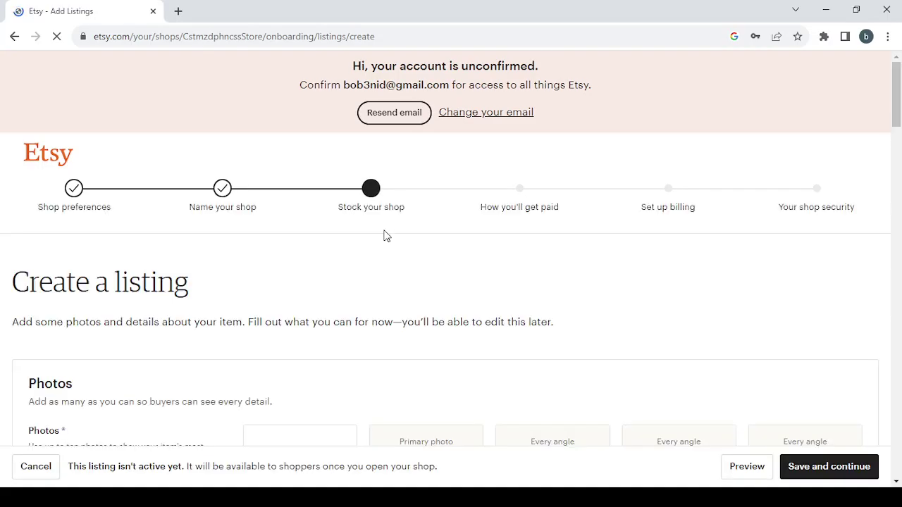
Step: Examine the photo slots, photo tips and video section of the new listing form
scroll(420, 394, "down", 5)
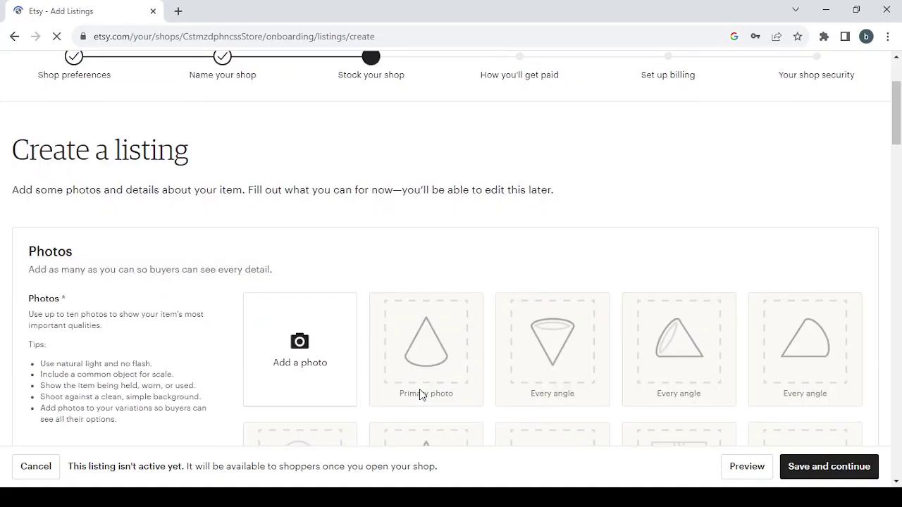
scroll(419, 393, "up", 1)
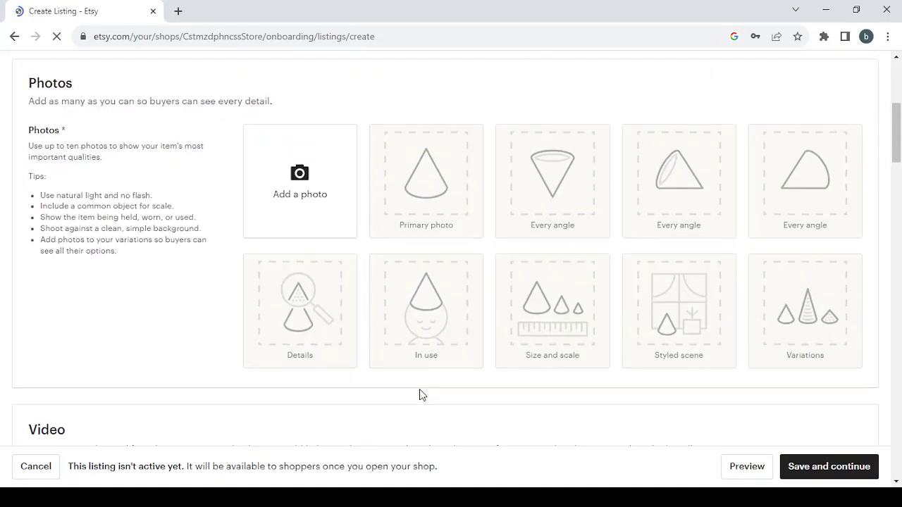
scroll(425, 259, "down", 3)
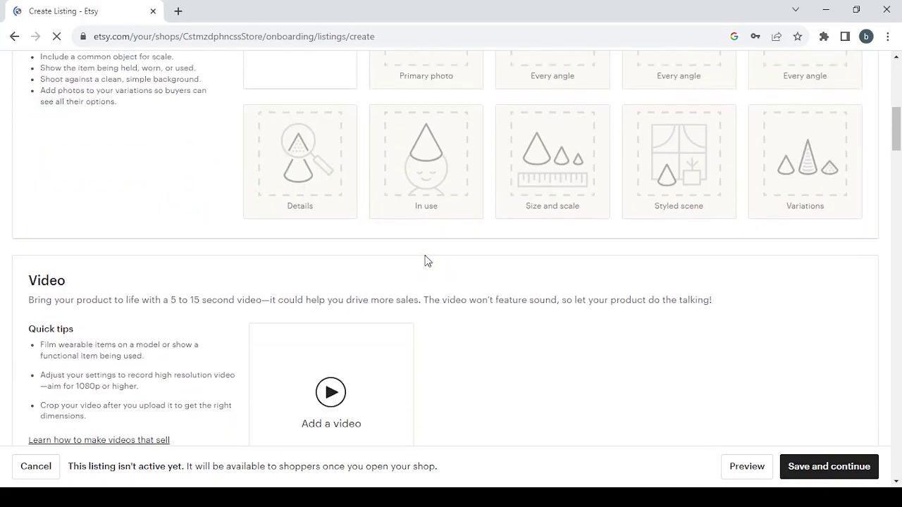
scroll(425, 260, "up", 4)
scroll(355, 294, "up", 3)
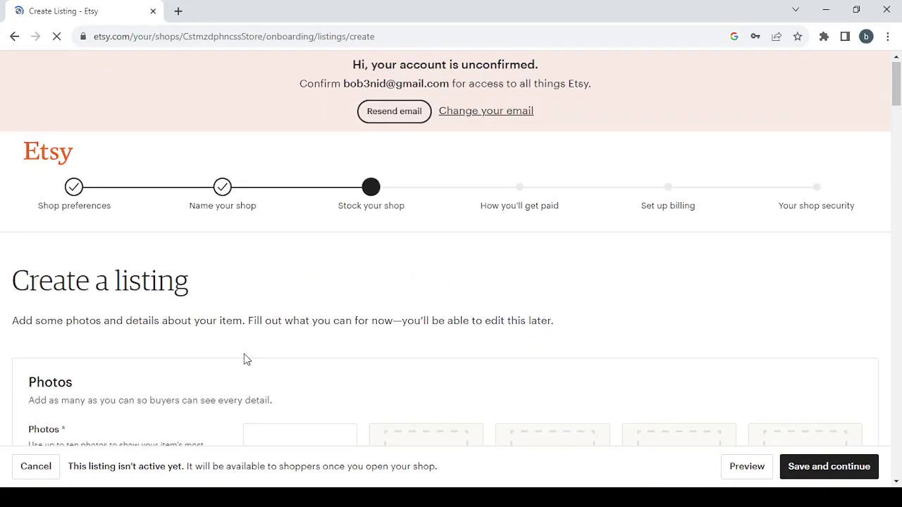
scroll(246, 358, "down", 3)
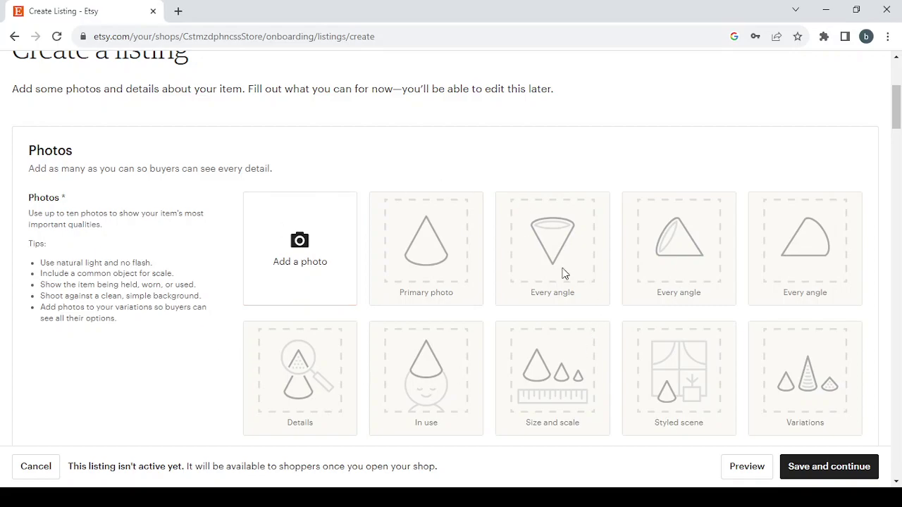
scroll(386, 240, "up", 1)
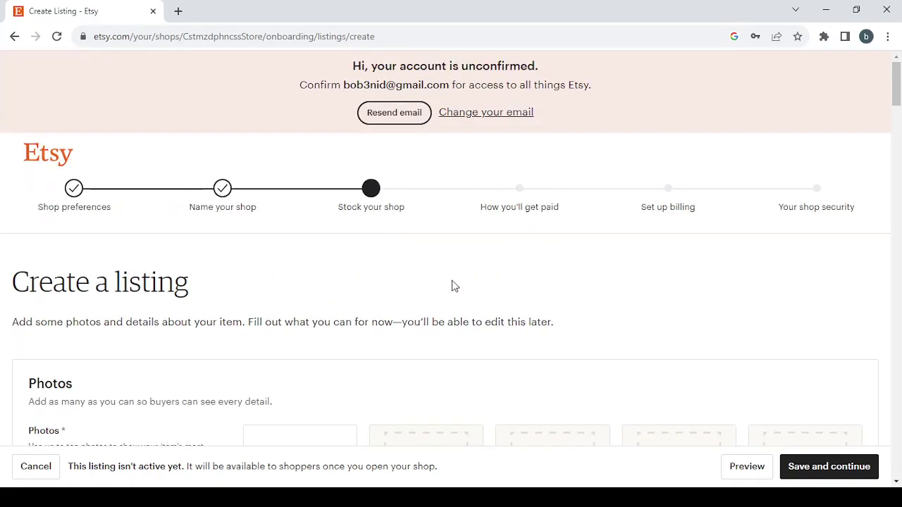
scroll(453, 286, "down", 1)
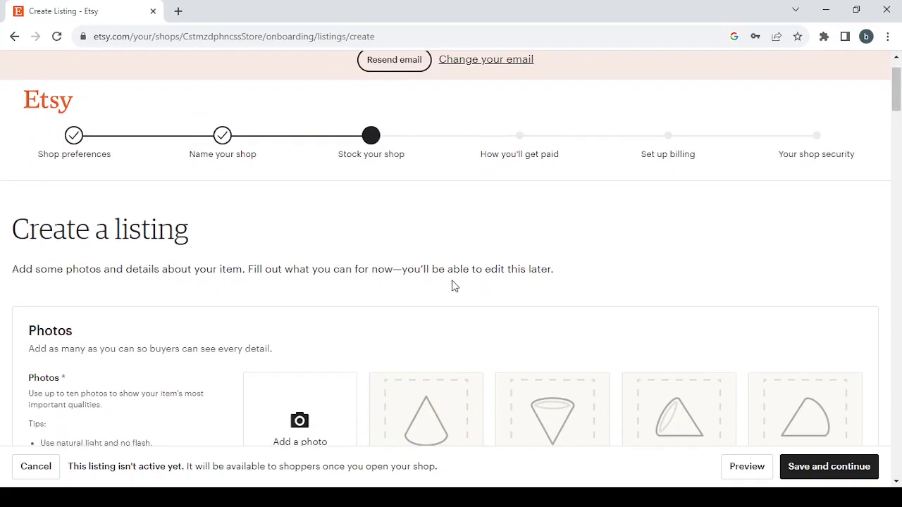
scroll(452, 285, "down", 5)
scroll(453, 282, "up", 2)
scroll(453, 285, "down", 3)
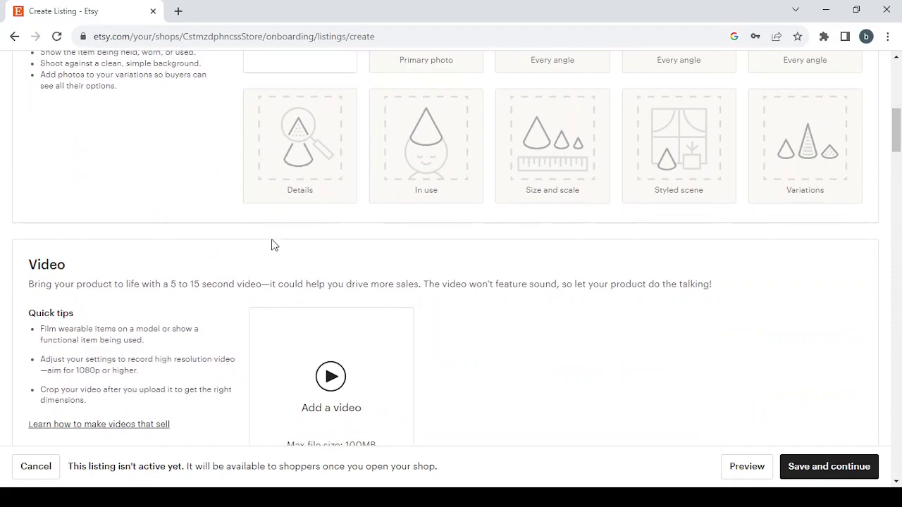
scroll(218, 209, "up", 4)
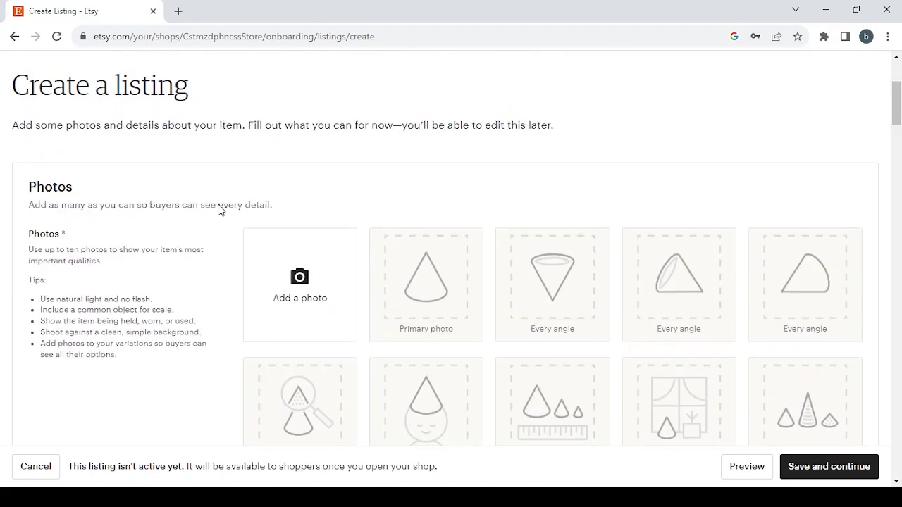
scroll(218, 209, "down", 1)
scroll(223, 288, "down", 3)
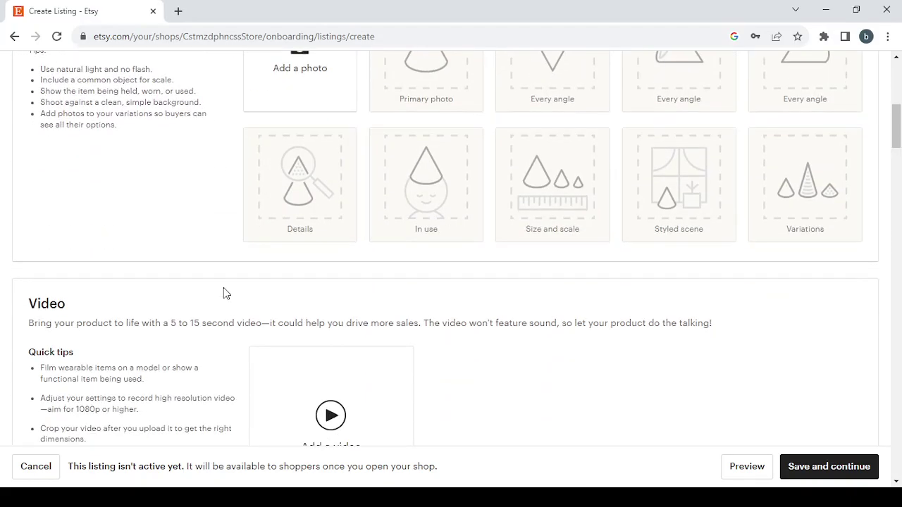
scroll(223, 287, "down", 2)
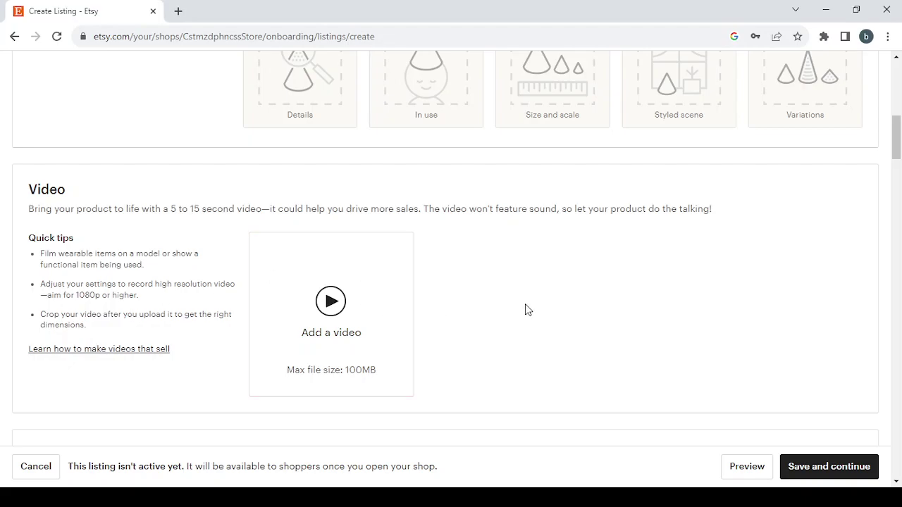
Step: Enter "Customized phone cases" as the title in the listing details
scroll(529, 310, "down", 3)
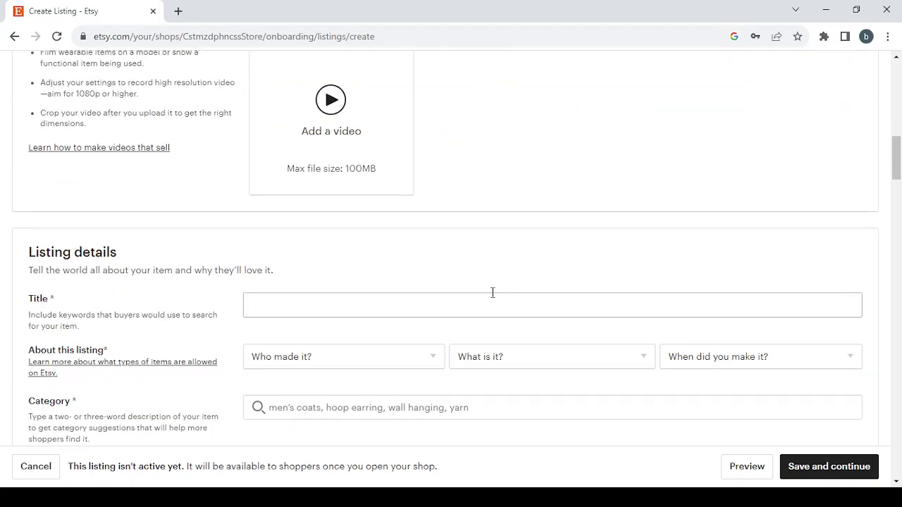
scroll(392, 257, "down", 3)
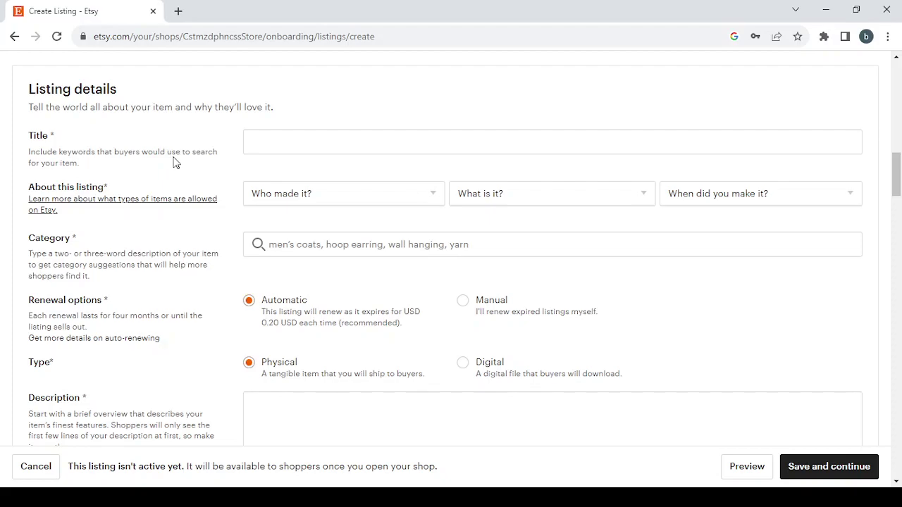
left_click(274, 141)
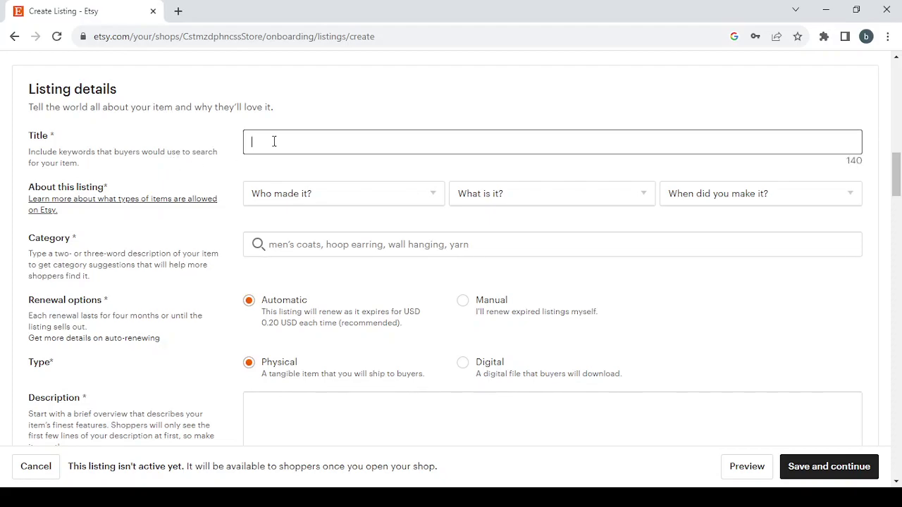
type("Customized phone cases")
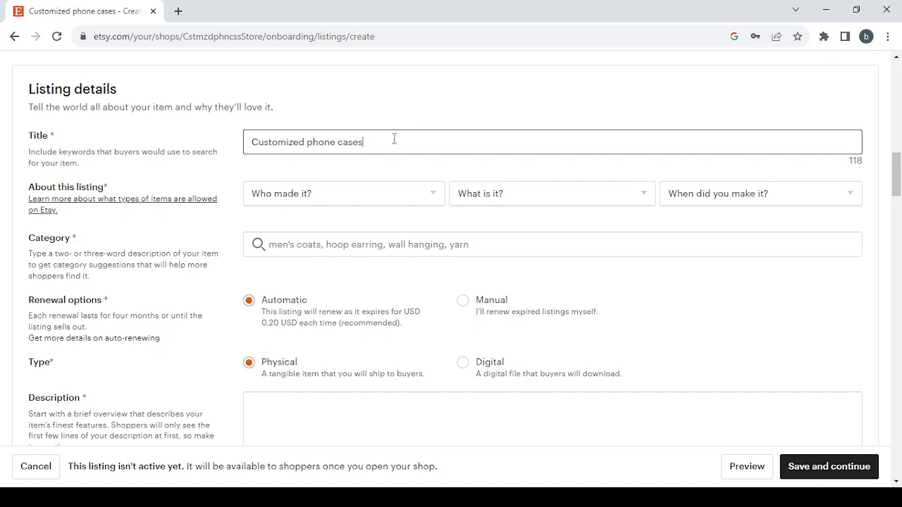
scroll(394, 139, "down", 1)
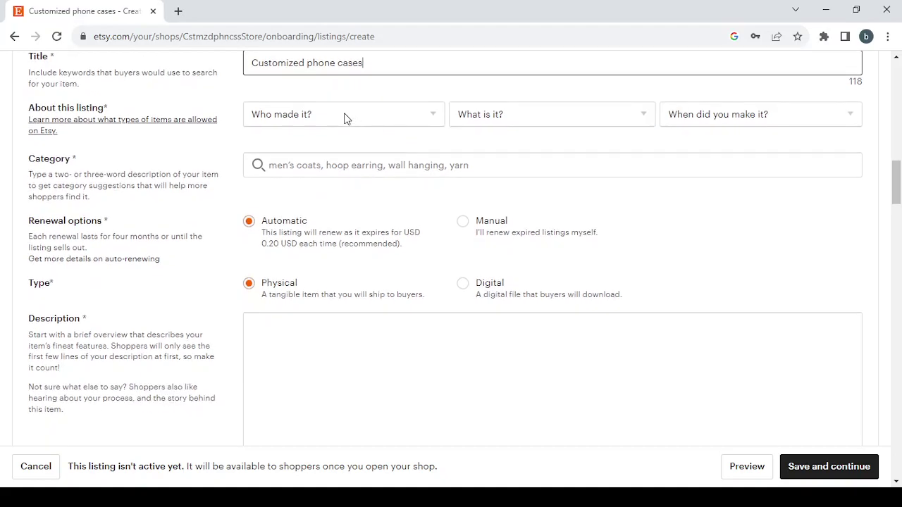
Step: Describe the listing as made by "I did", "A finished product" and "Made To Order"
key("Tab")
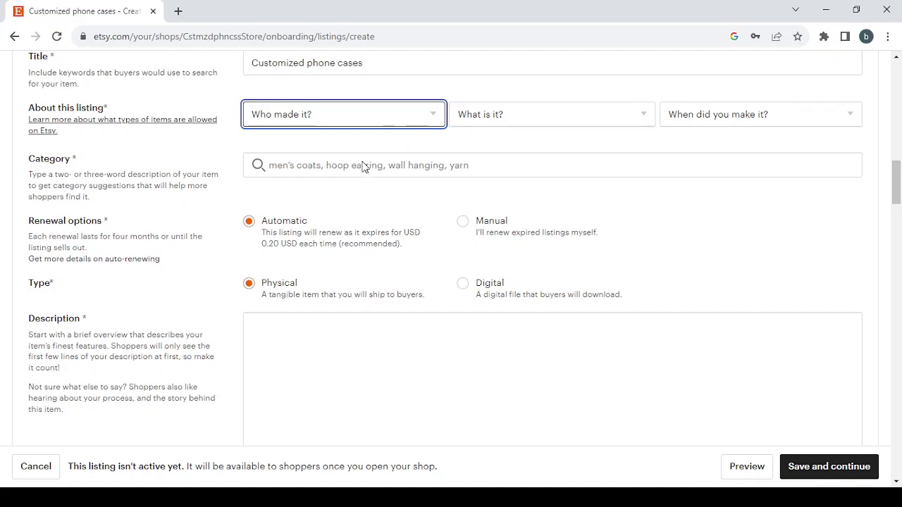
key("Down")
key("Tab")
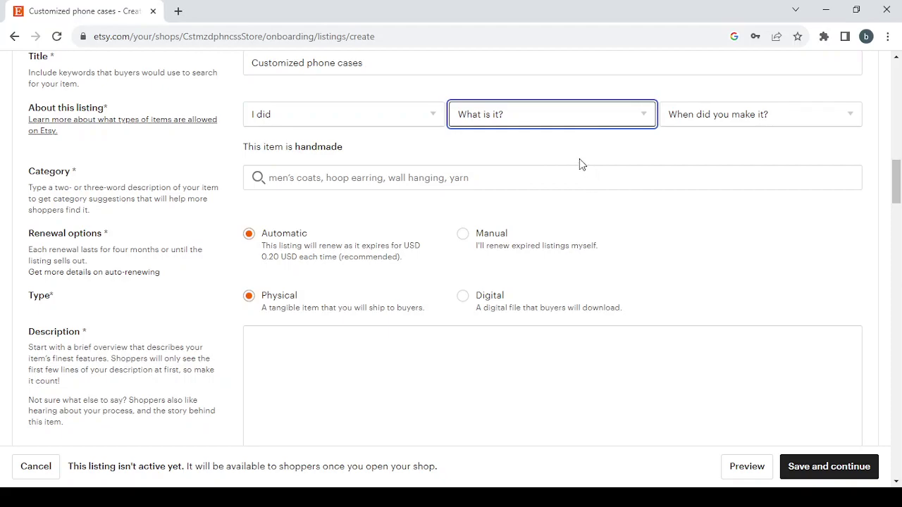
key("Down")
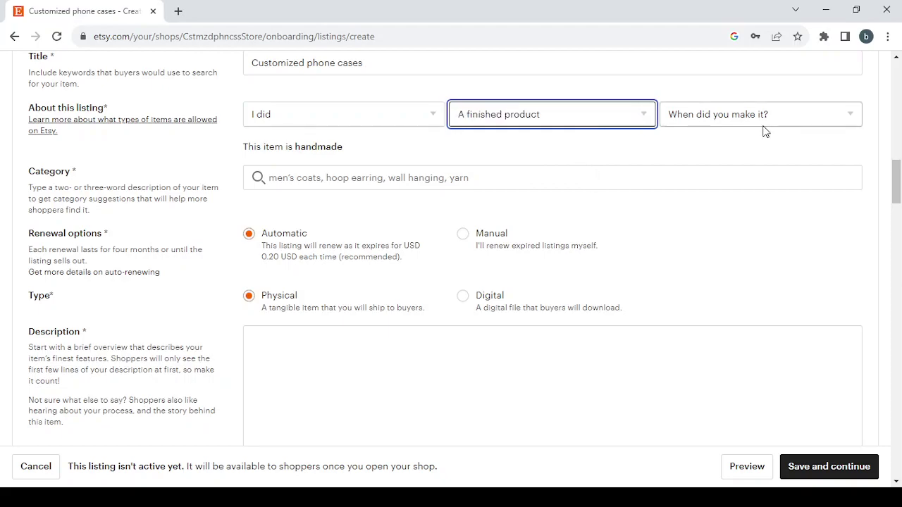
key("Tab")
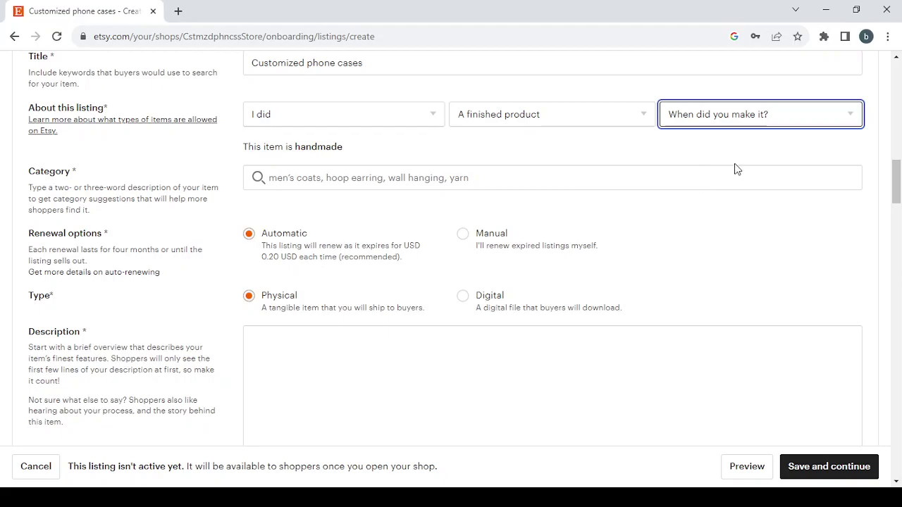
key("Down")
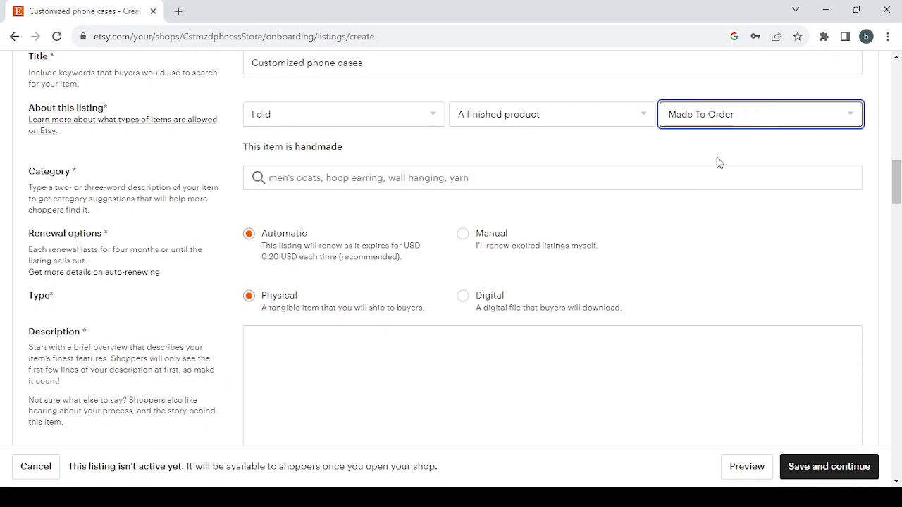
Step: Search the categories for "Customized phone cases" and choose Phone Cases under Electronics Cases
left_click(296, 178)
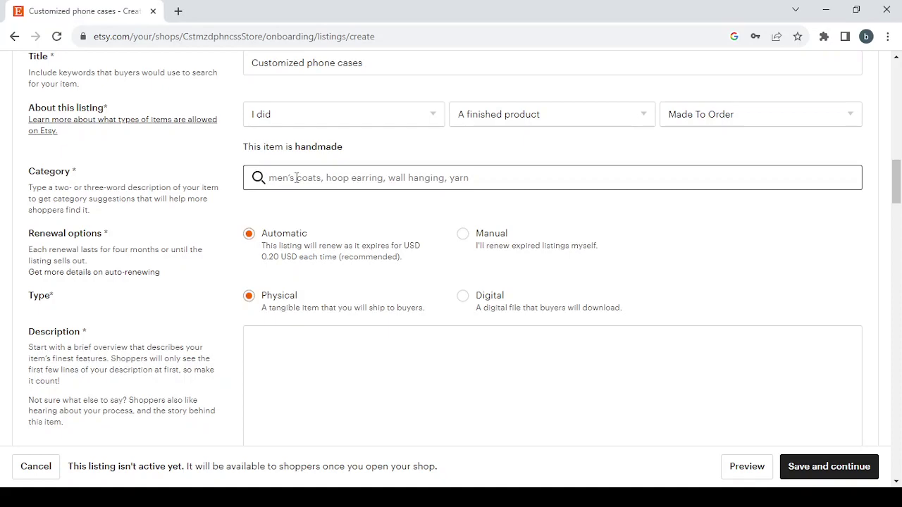
type("Customized phone cases")
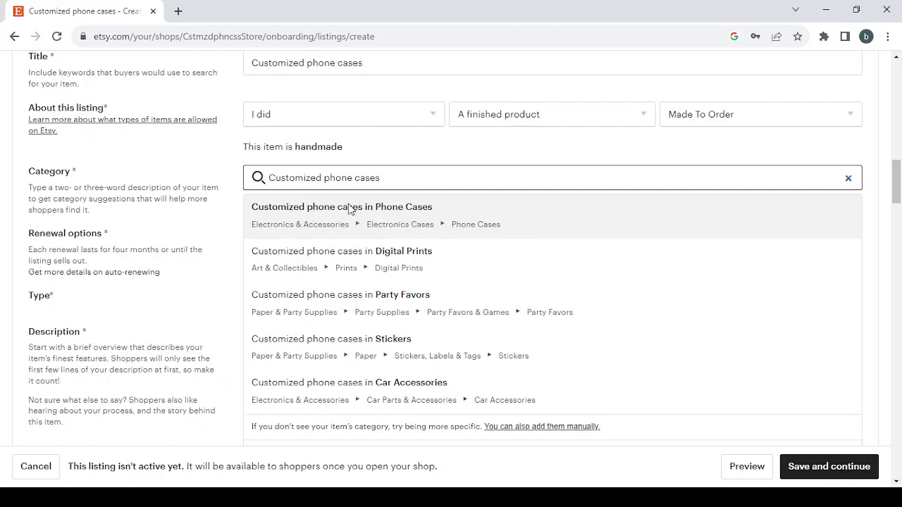
left_click(334, 220)
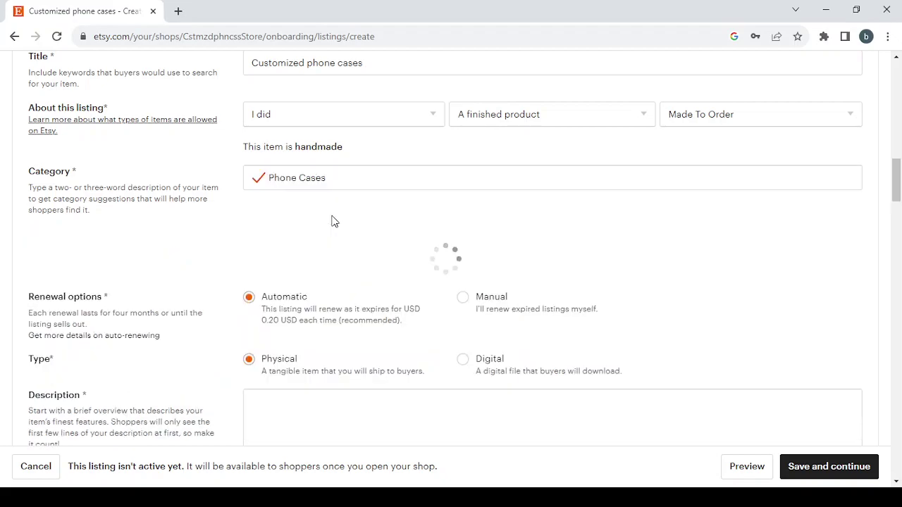
Step: Examine the optional phone case attributes, from material and colors through pattern and fabric type to occasion, holiday and theme
scroll(381, 205, "down", 2)
scroll(380, 204, "down", 1)
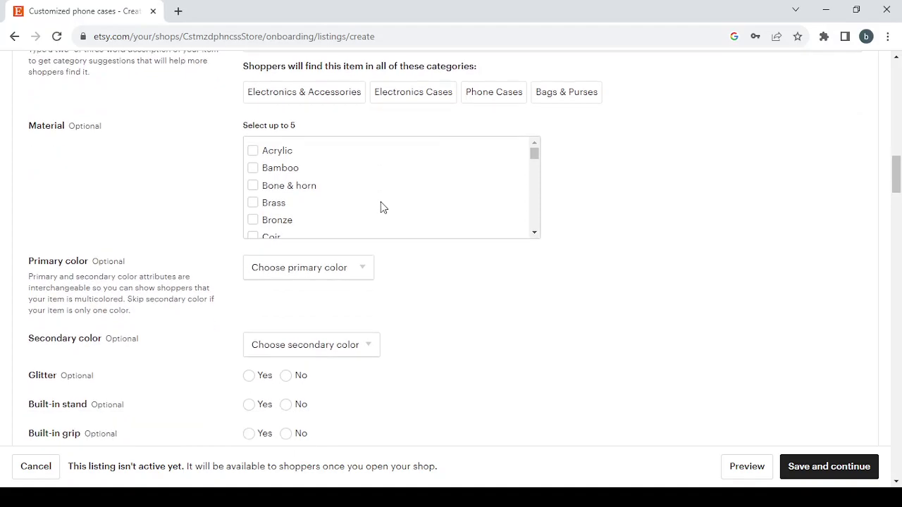
scroll(380, 204, "up", 2)
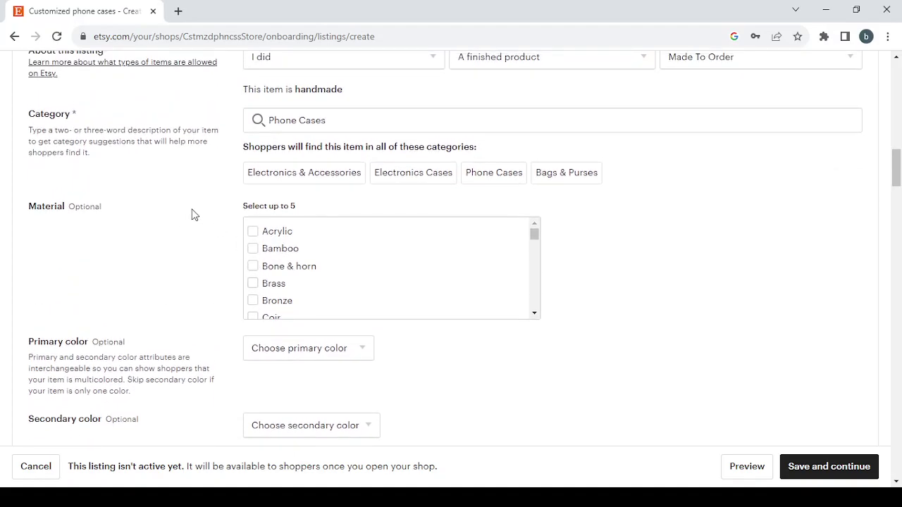
scroll(192, 214, "down", 2)
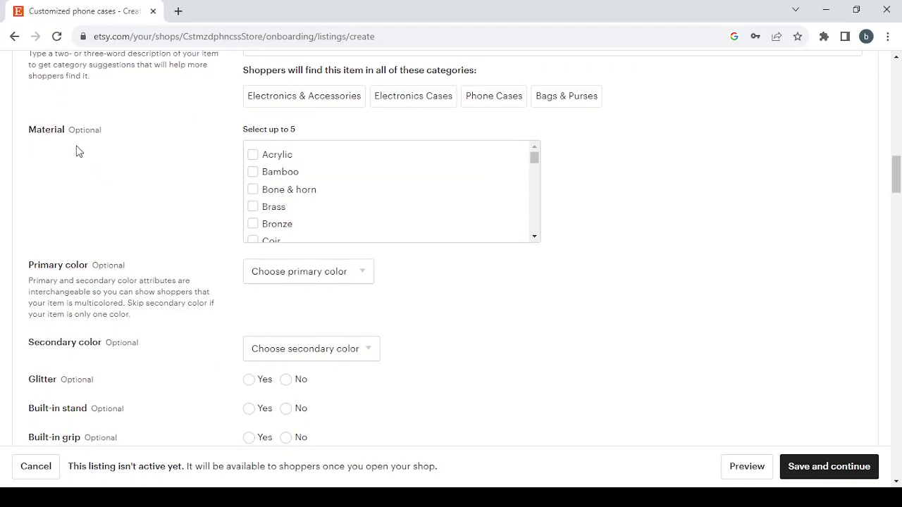
scroll(204, 220, "down", 2)
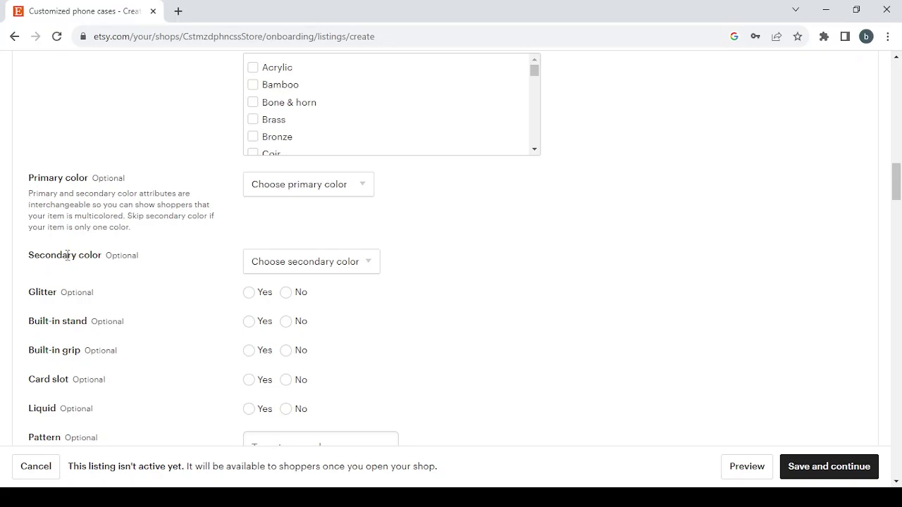
scroll(92, 313, "down", 1)
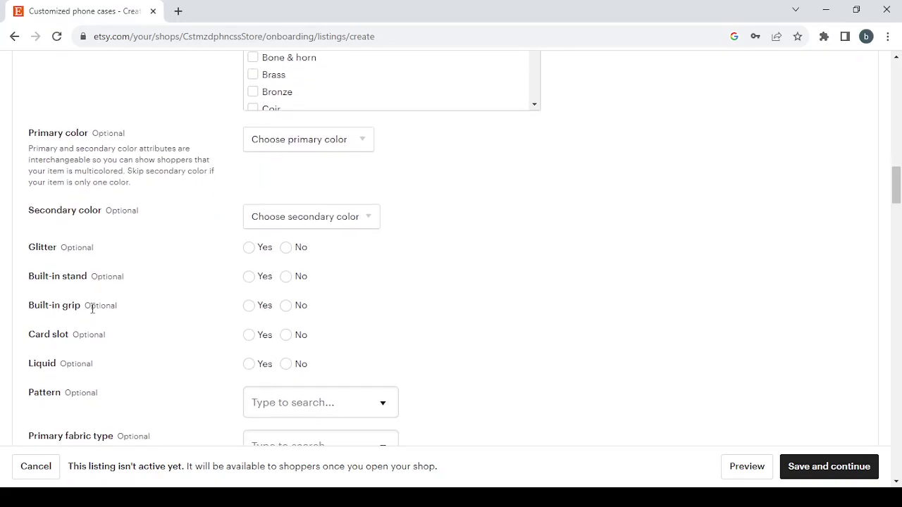
scroll(91, 307, "down", 1)
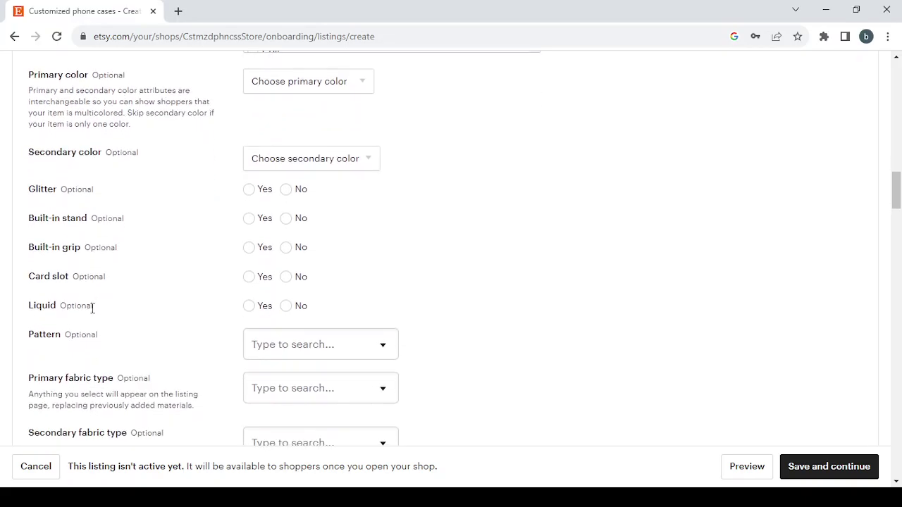
scroll(121, 327, "down", 1)
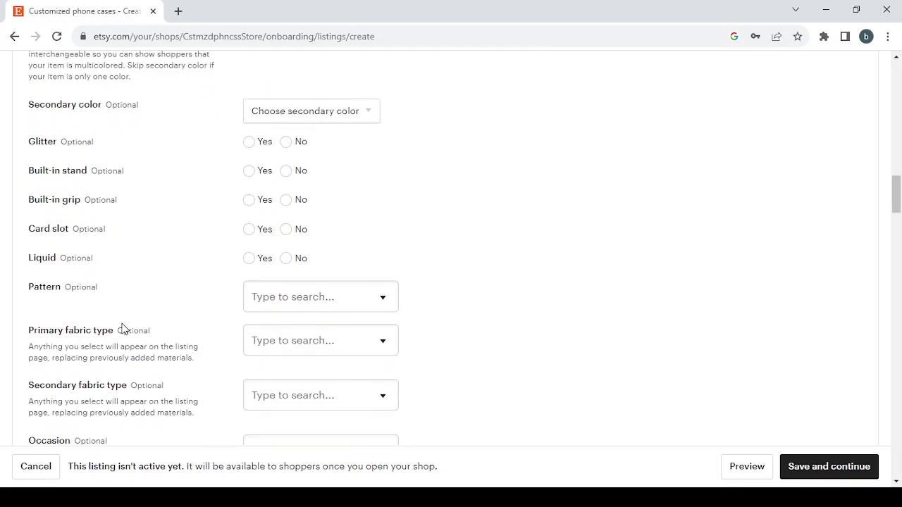
scroll(172, 226, "down", 2)
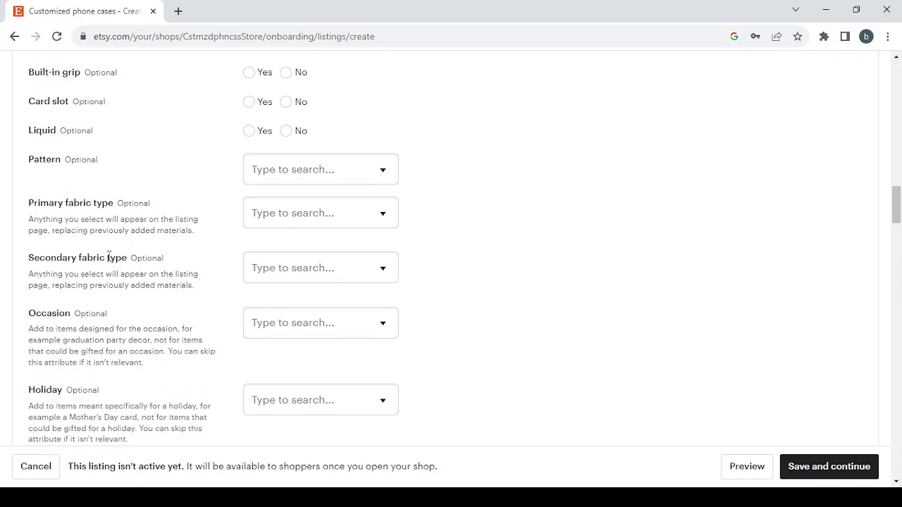
scroll(179, 268, "down", 2)
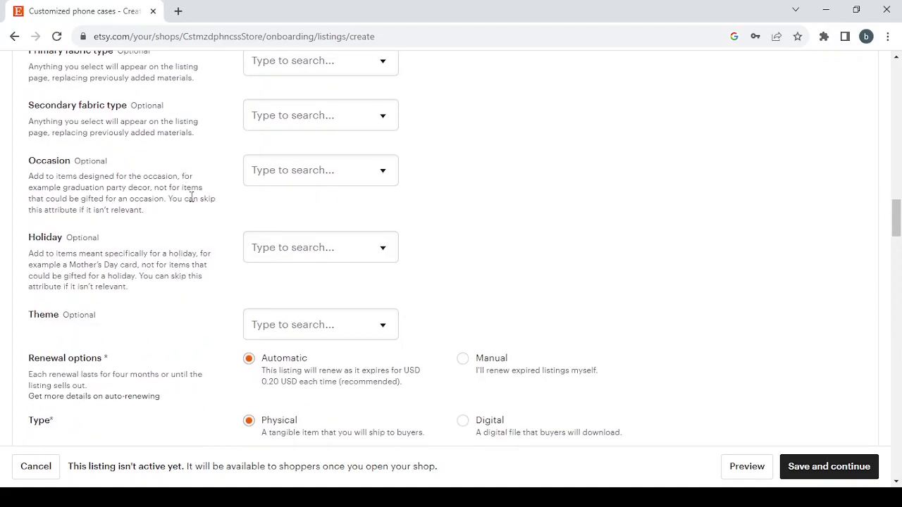
scroll(197, 238, "up", 2)
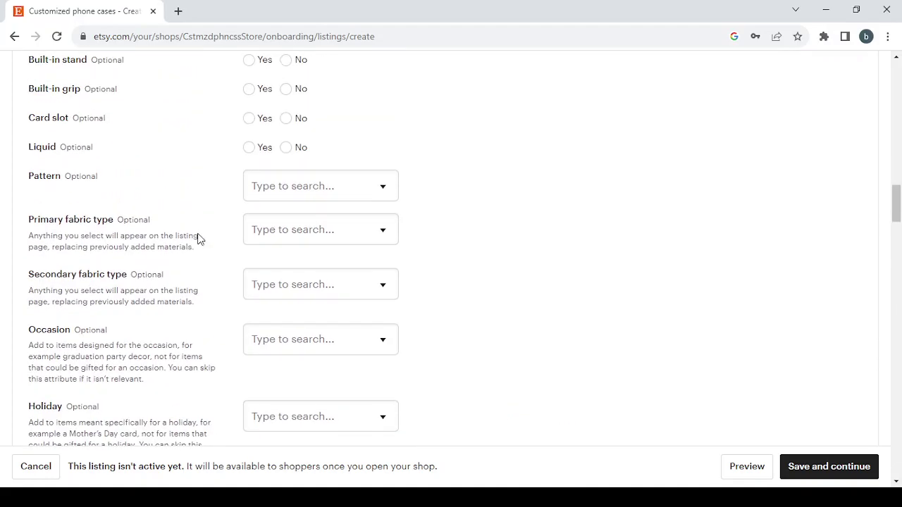
scroll(197, 239, "down", 1)
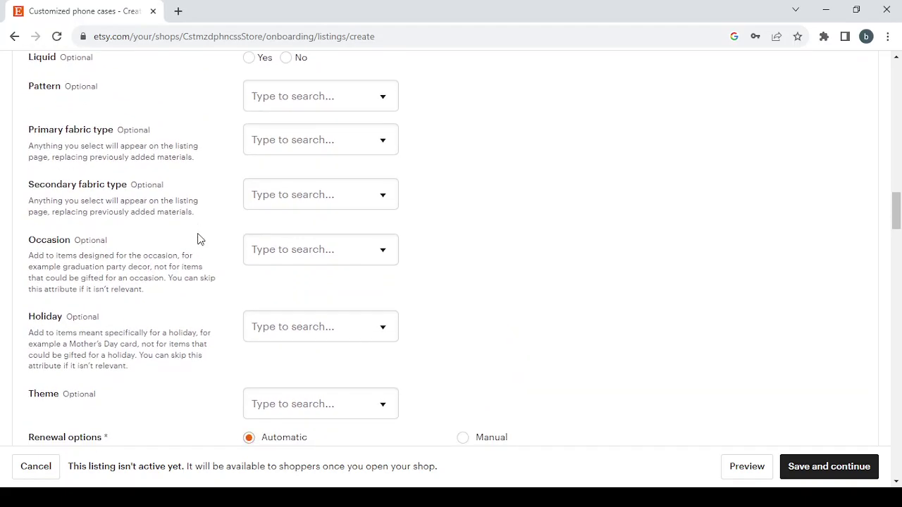
scroll(197, 238, "up", 3)
scroll(198, 238, "down", 3)
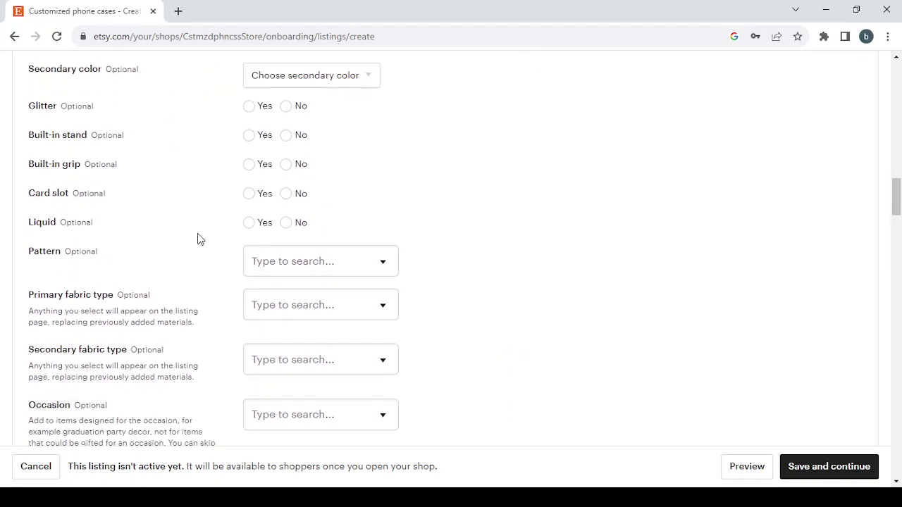
scroll(197, 238, "down", 2)
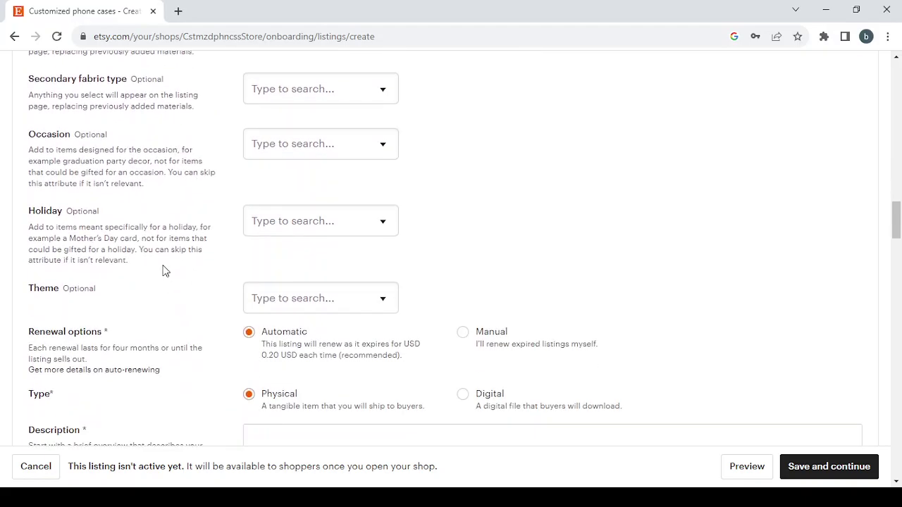
Step: Review the renewal options, item type, description, production partners, section, tags and materials fields of the listing
scroll(163, 270, "down", 1)
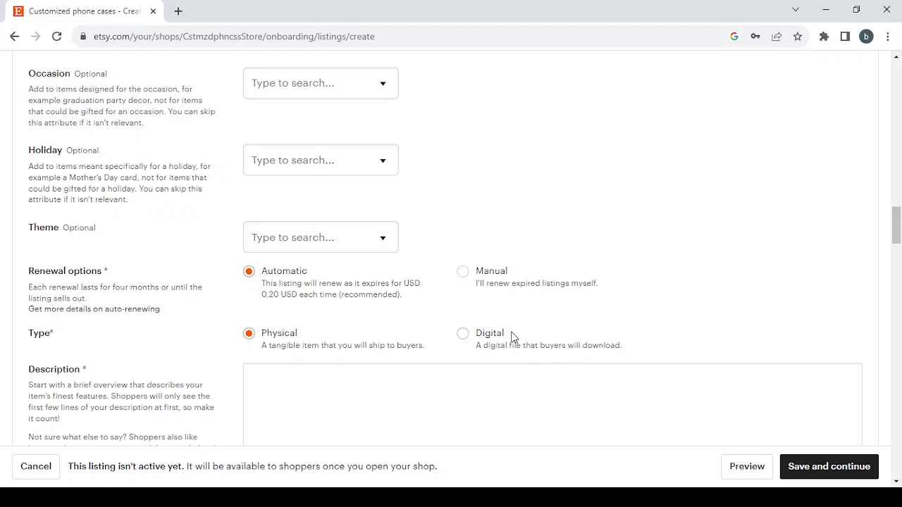
scroll(487, 302, "down", 2)
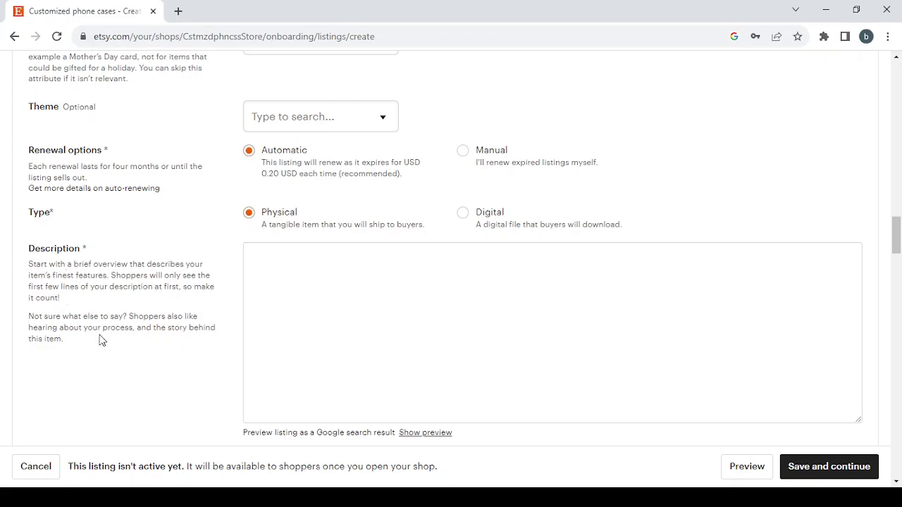
left_click(387, 276)
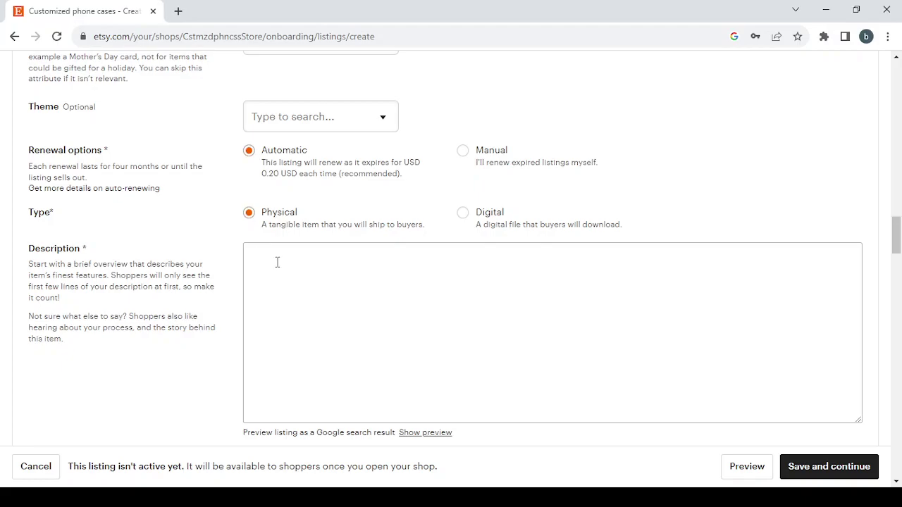
scroll(277, 261, "down", 3)
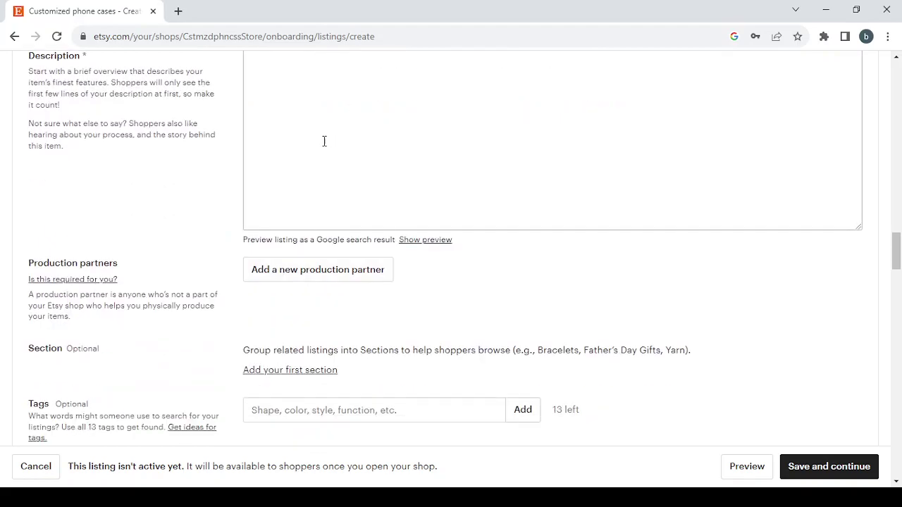
scroll(155, 295, "down", 1)
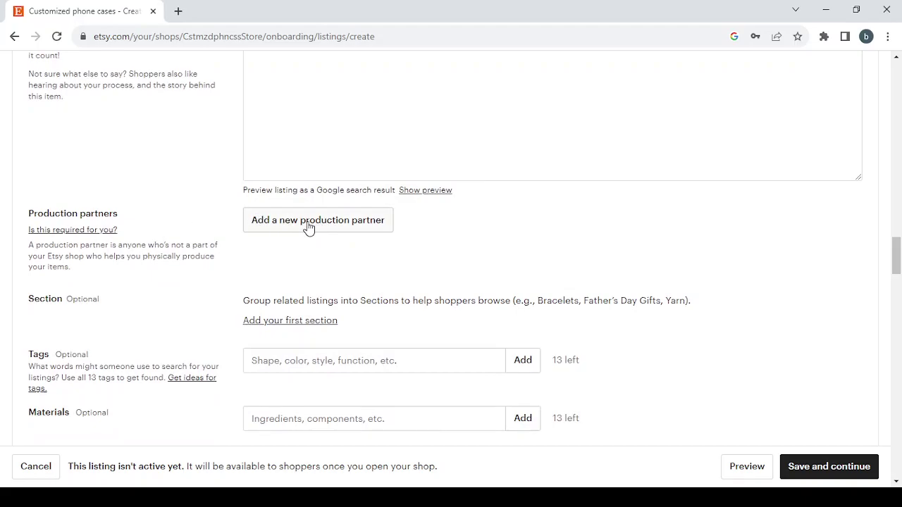
scroll(205, 290, "down", 1)
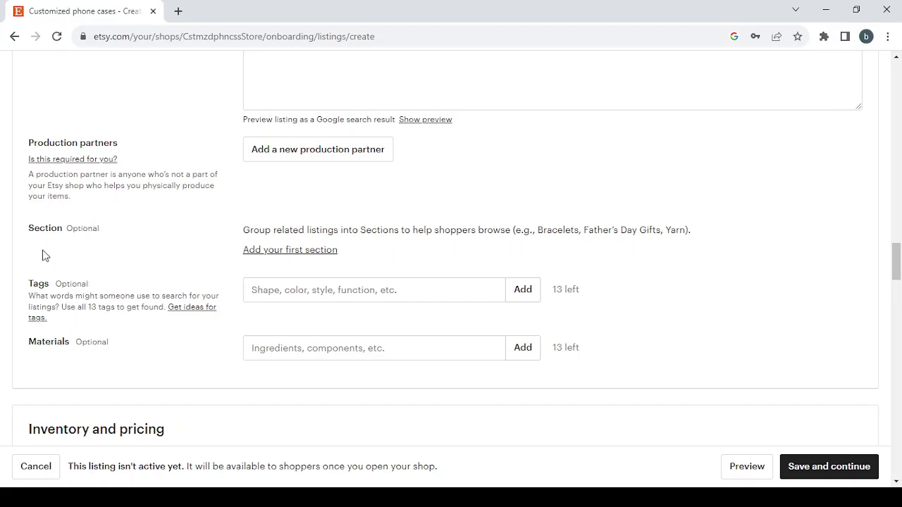
Step: Look through the inventory and pricing fields, including quantity and SKU, and the variations and personalization sections
scroll(336, 352, "down", 5)
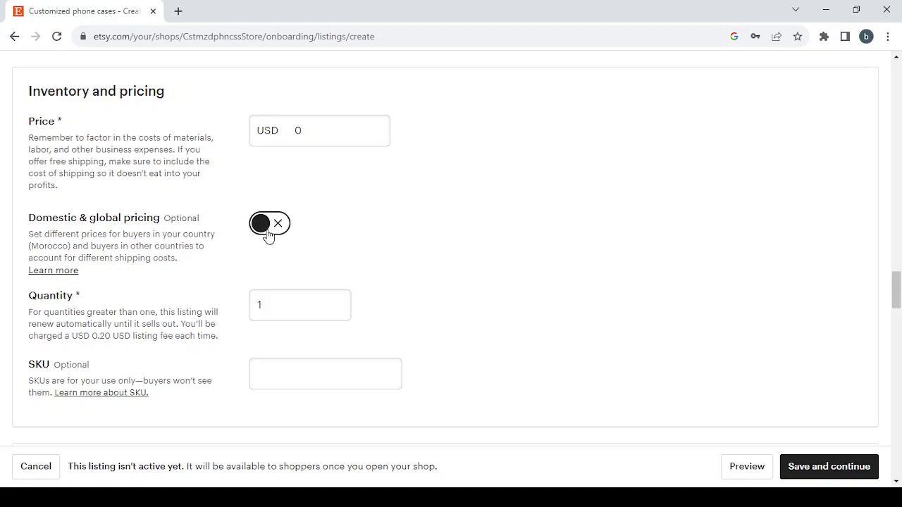
scroll(344, 258, "down", 2)
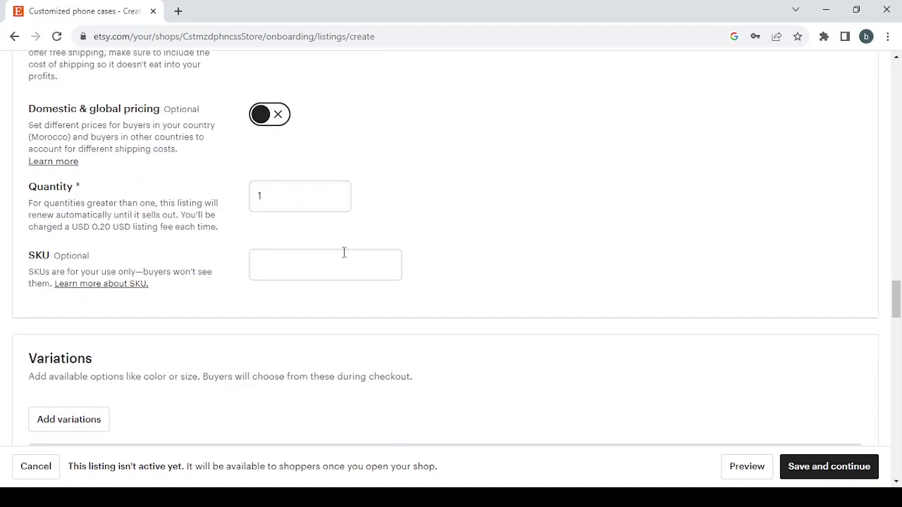
left_click(260, 193)
left_click(290, 265)
scroll(290, 268, "down", 2)
scroll(289, 269, "down", 1)
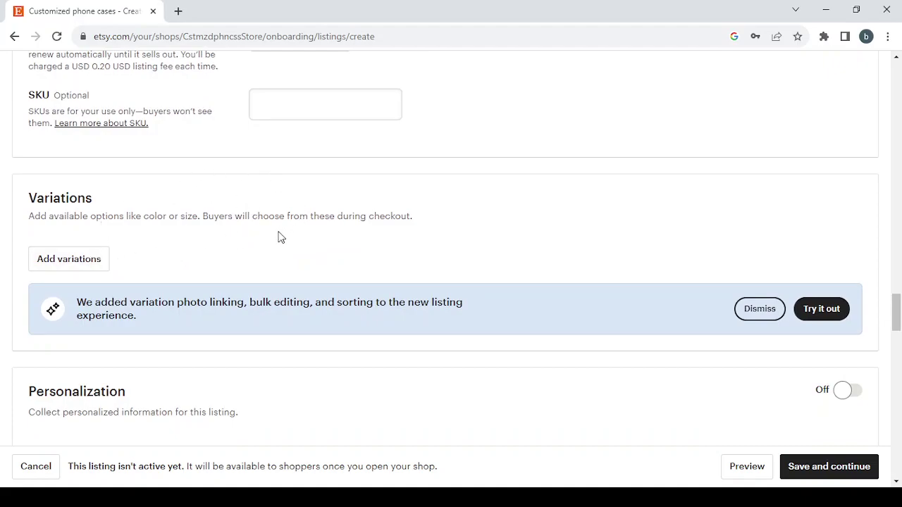
scroll(415, 241, "down", 3)
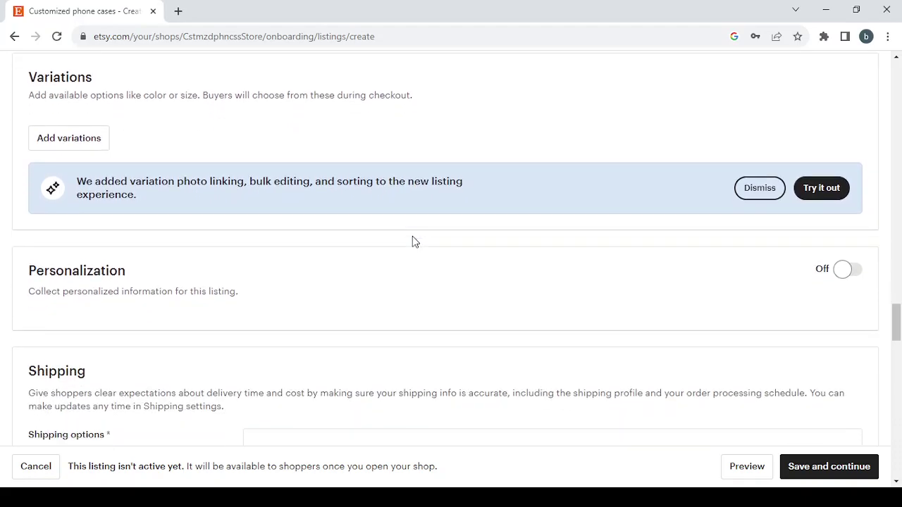
scroll(414, 242, "down", 1)
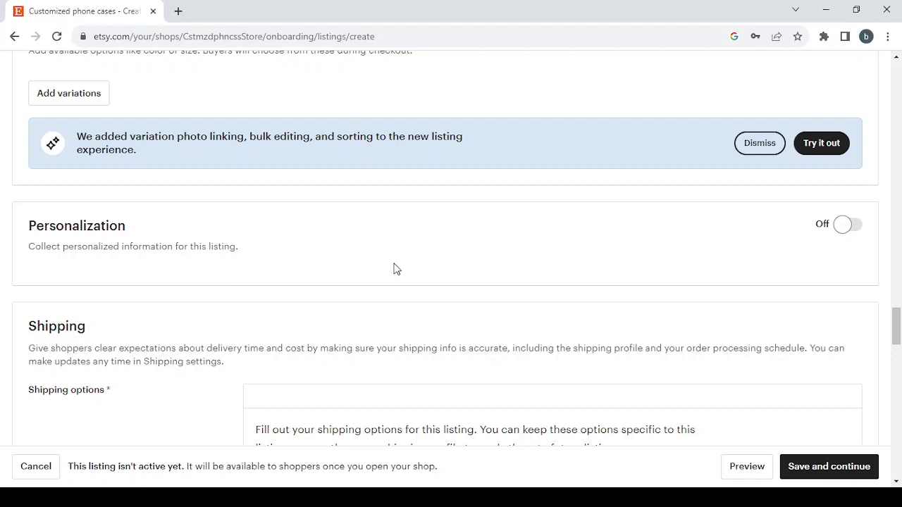
Step: Examine the shipping options, customs information and shipping price preview, as well as the returns and exchanges policies
scroll(389, 265, "down", 2)
scroll(389, 264, "down", 2)
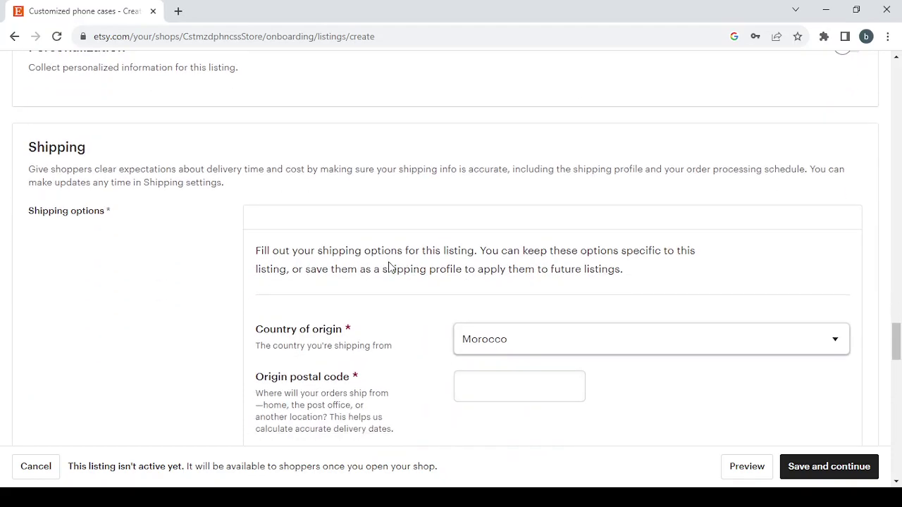
scroll(390, 266, "down", 4)
scroll(389, 266, "up", 2)
scroll(390, 266, "down", 1)
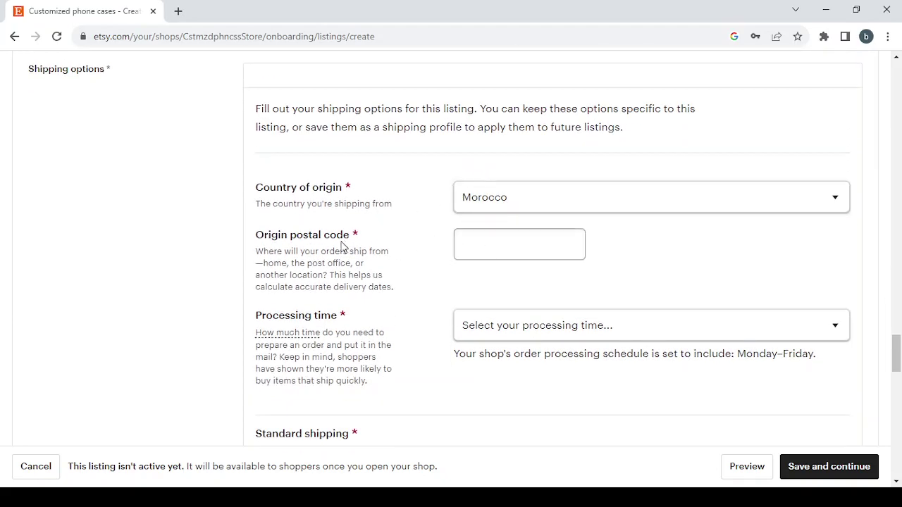
scroll(381, 240, "down", 2)
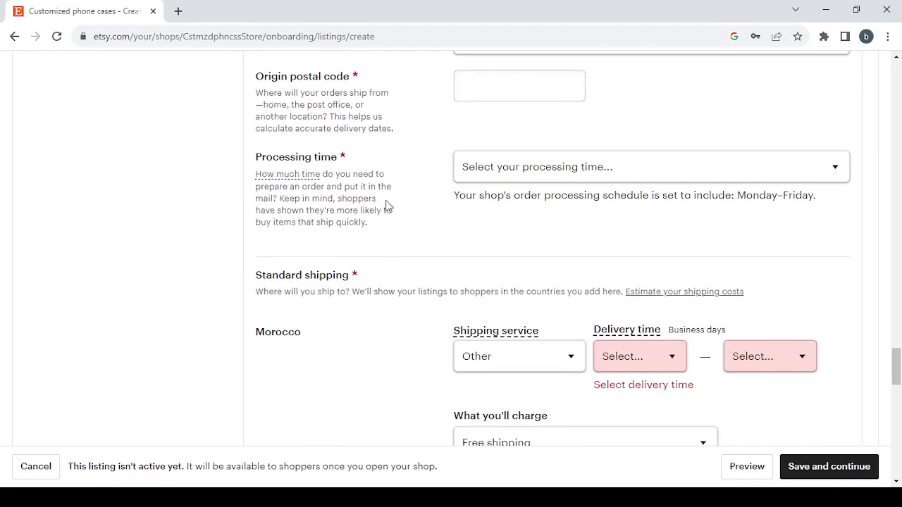
scroll(315, 315, "down", 2)
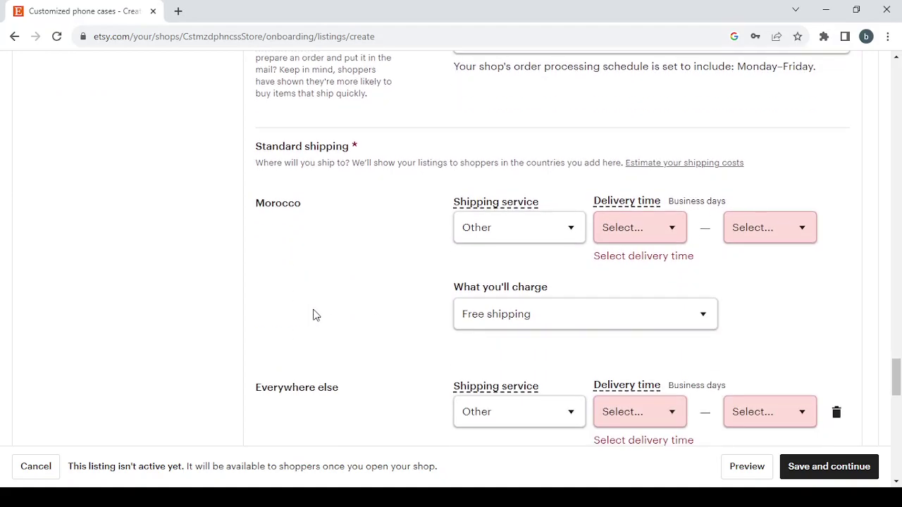
scroll(314, 315, "down", 4)
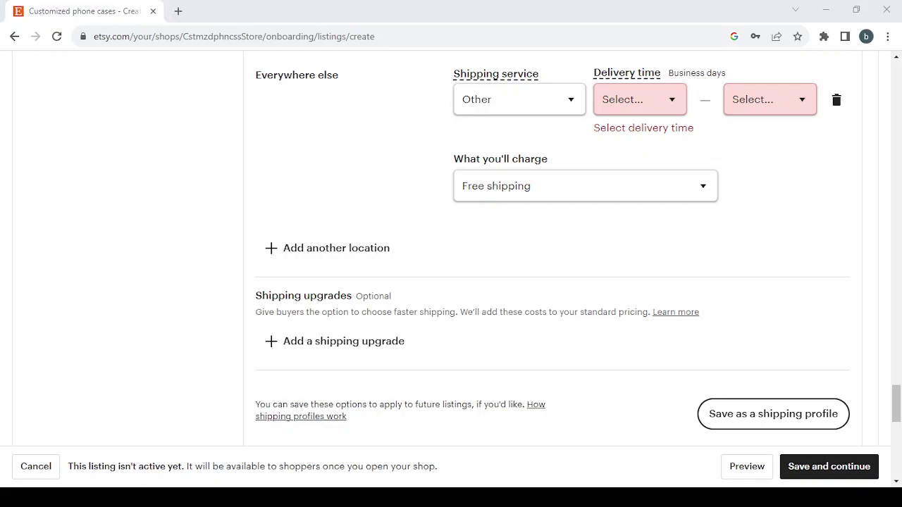
scroll(388, 319, "down", 5)
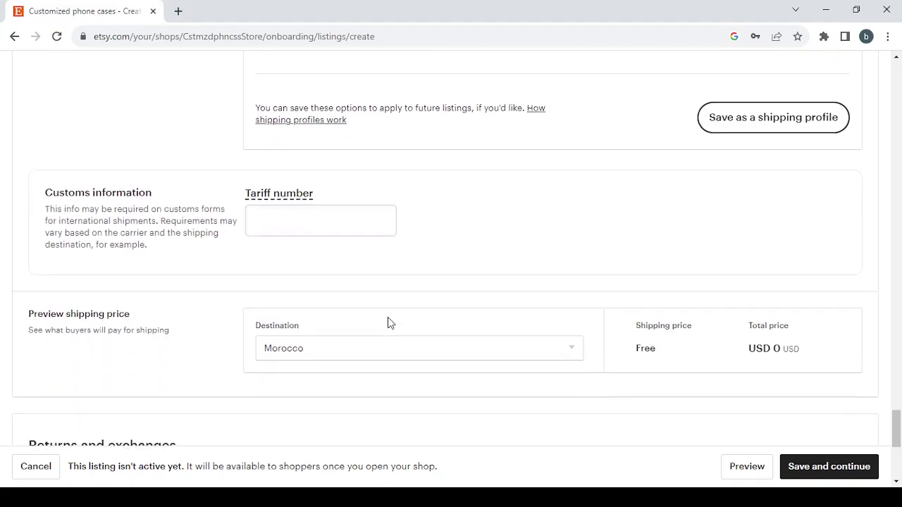
scroll(388, 322, "down", 3)
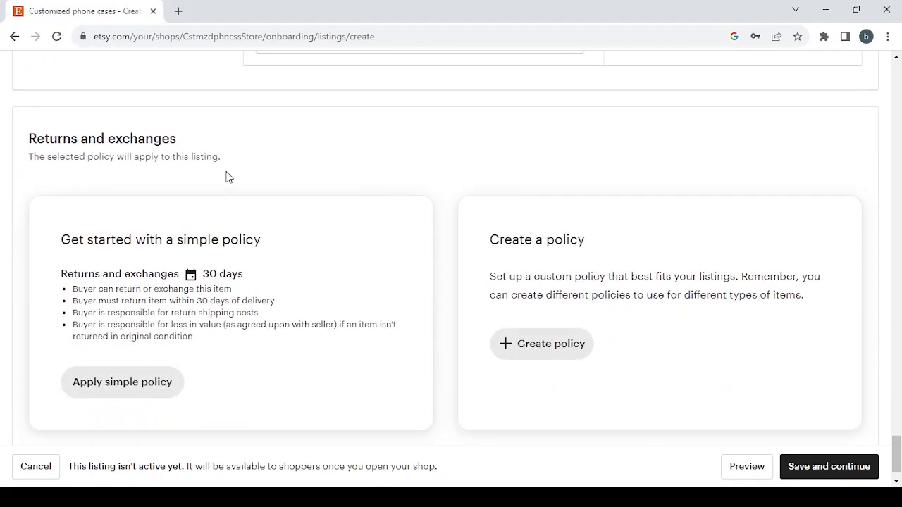